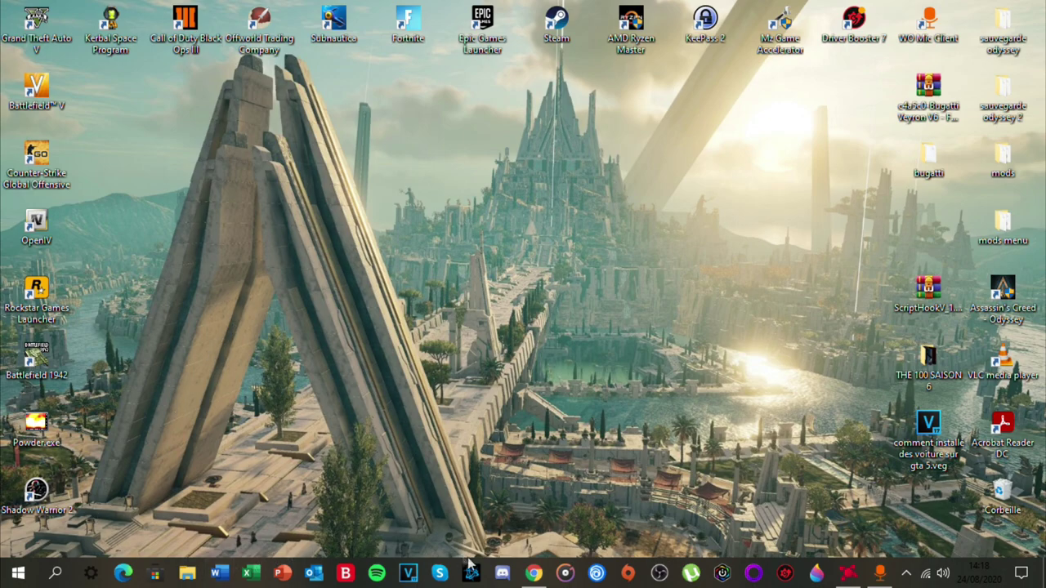
Switch to Chrome and look over the WinRAR 5.90 and Script Hook V + Native Trainer pages
left_click(533, 573)
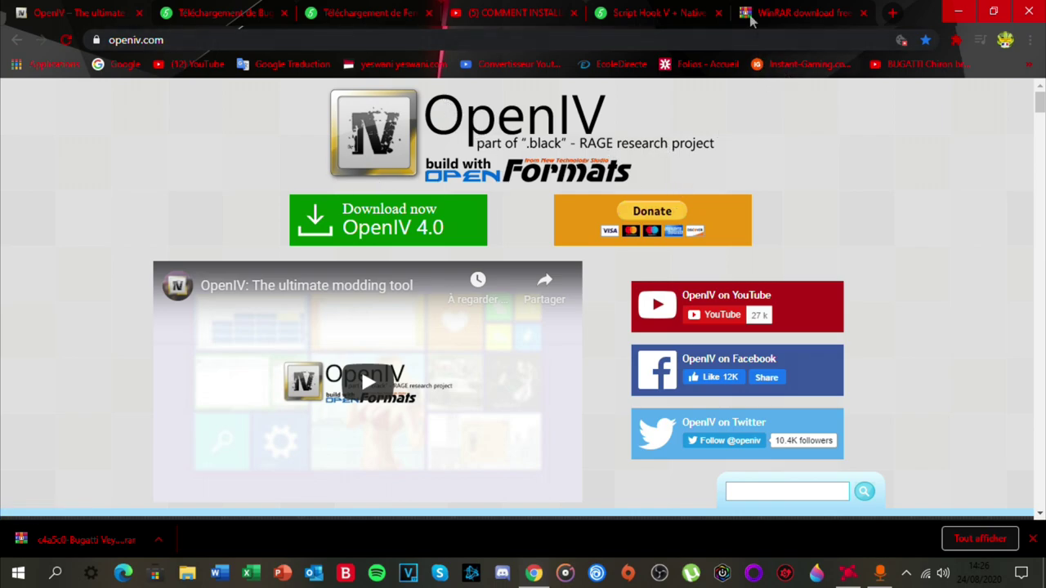
left_click(793, 10)
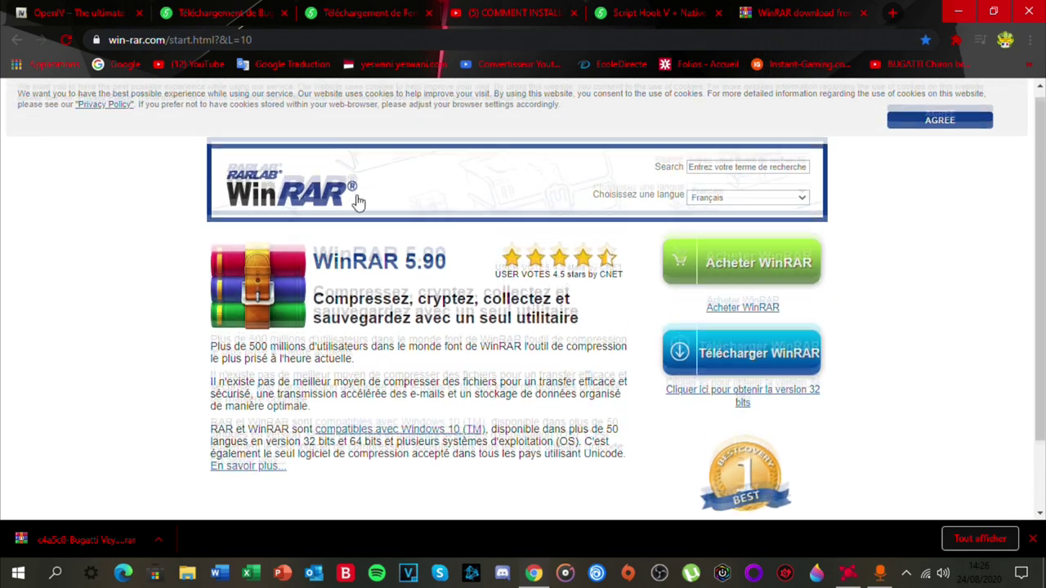
scroll(360, 206, "down", 2)
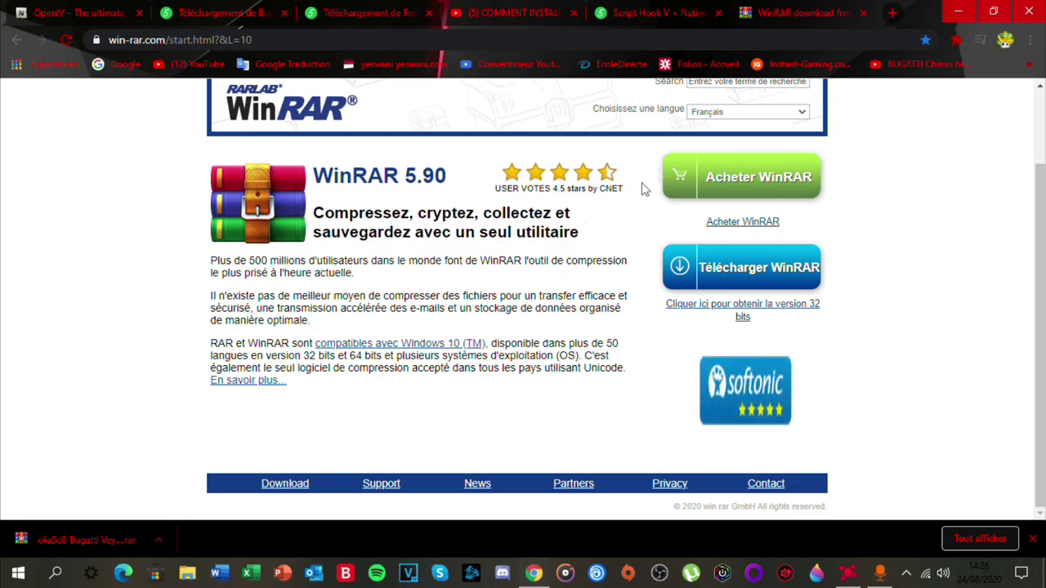
scroll(537, 253, "up", 1)
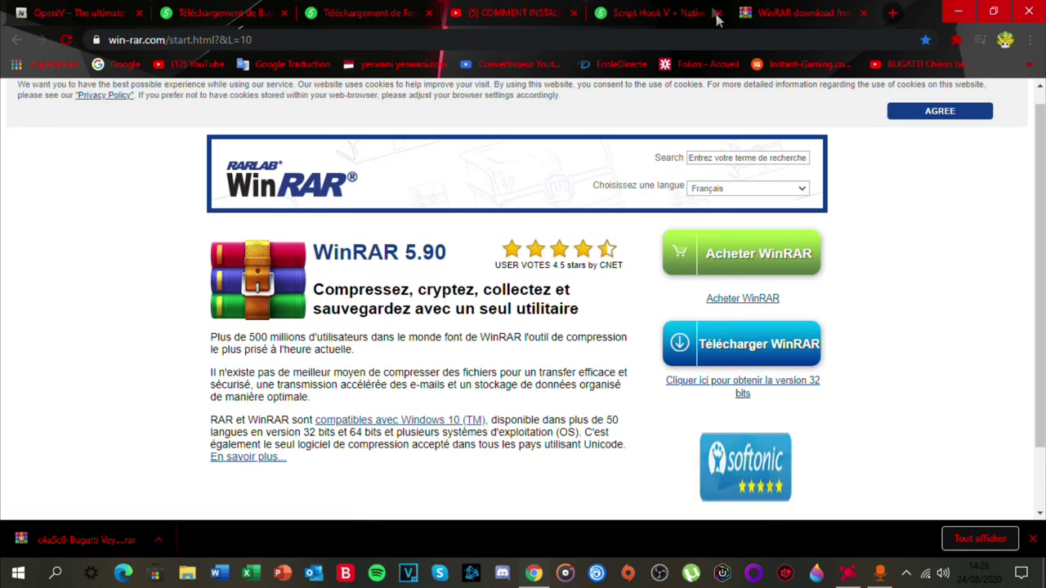
left_click(654, 13)
Examine the expanded description of the YouTube video on installing Menyoo for its download links, and minimize the browser
left_click(458, 13)
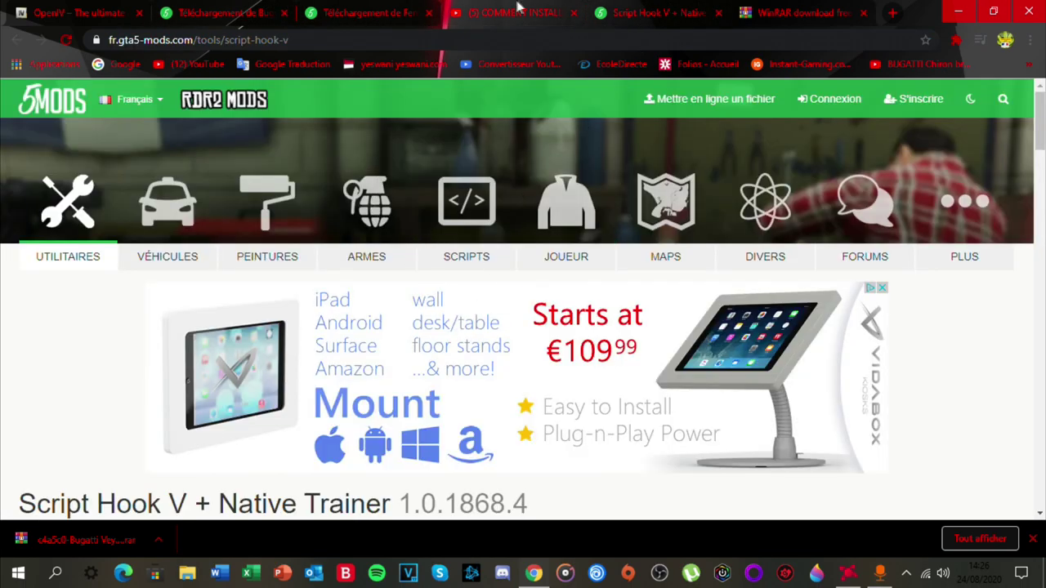
scroll(343, 326, "up", 5)
scroll(383, 316, "down", 3)
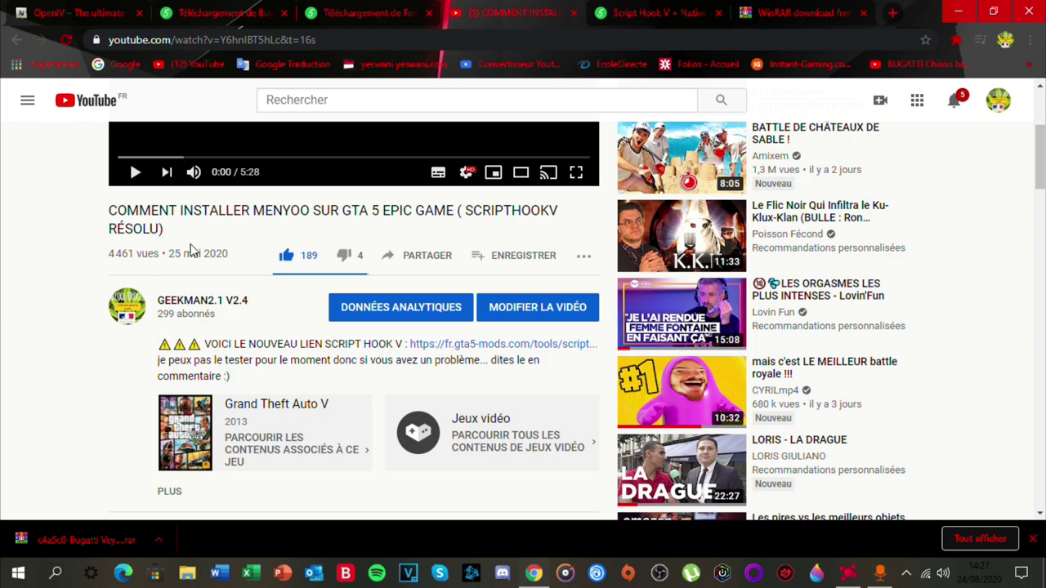
scroll(163, 433, "down", 2)
left_click(171, 335)
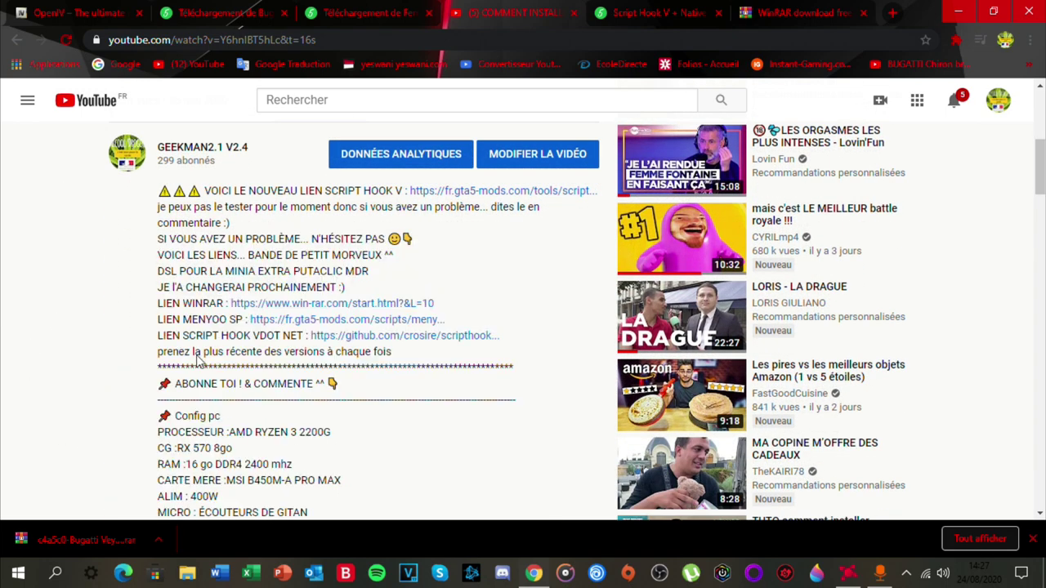
scroll(292, 374, "up", 1)
scroll(293, 374, "up", 2)
scroll(400, 388, "down", 3)
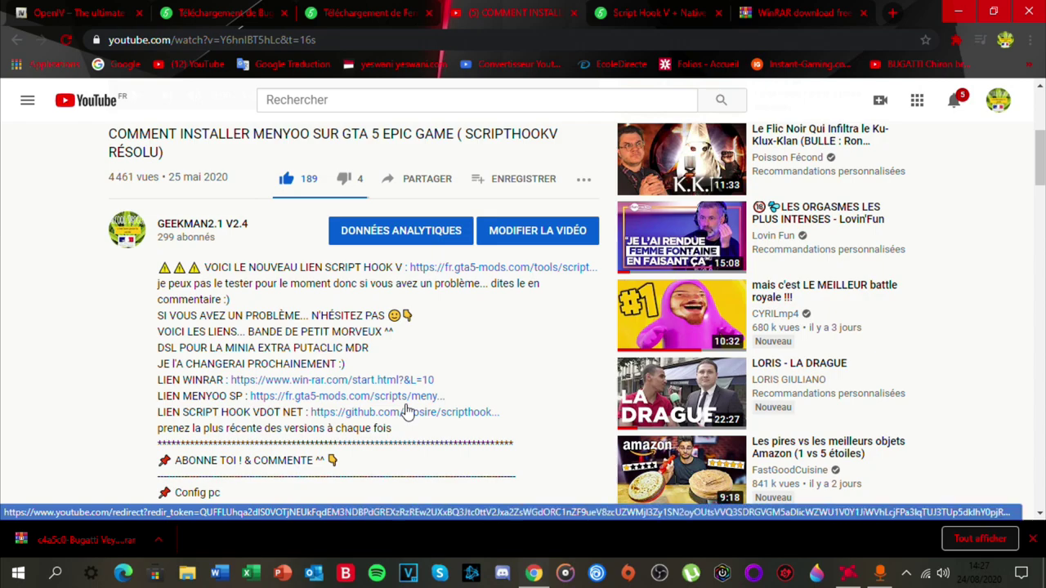
left_click(958, 11)
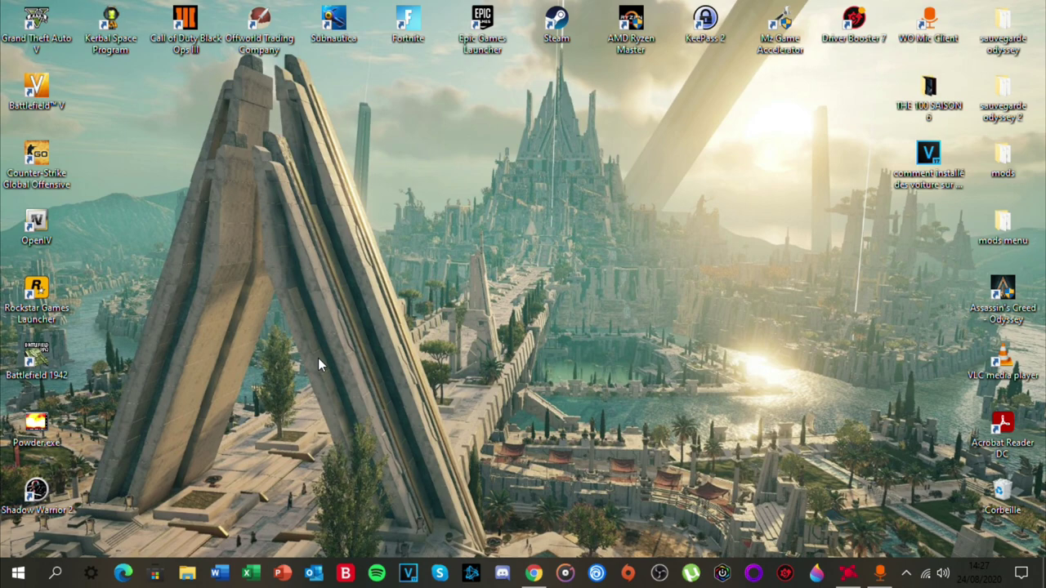
Return to Chrome and examine the GTA5-Mods download pages of the Bugatti Veyron and the Ferrari 458 Speciale 2015
left_click(533, 573)
scroll(451, 294, "down", 3)
scroll(86, 270, "up", 3)
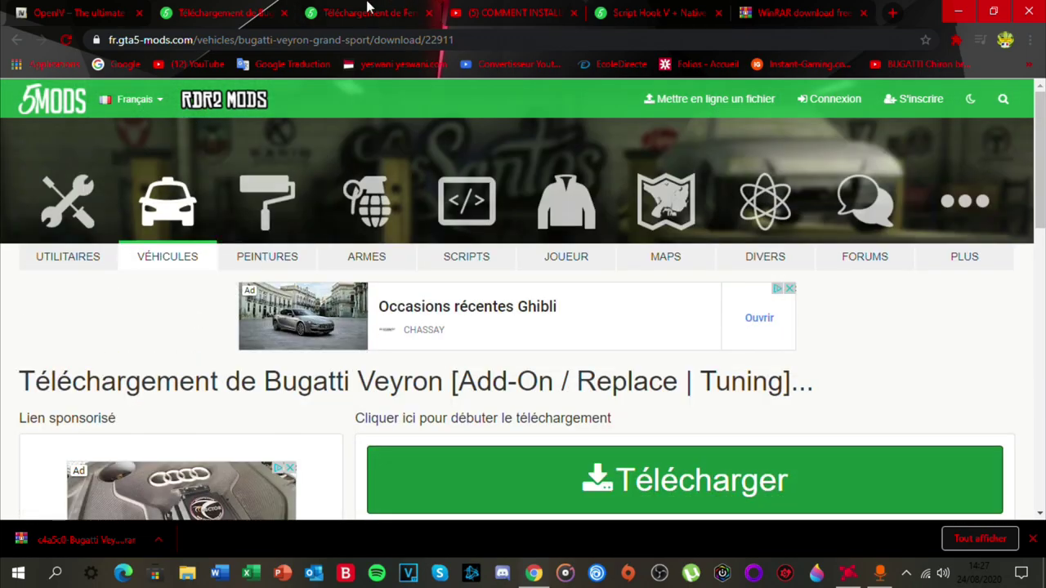
key("ctrl+Tab")
scroll(530, 354, "down", 5)
scroll(440, 304, "up", 4)
scroll(440, 304, "down", 2)
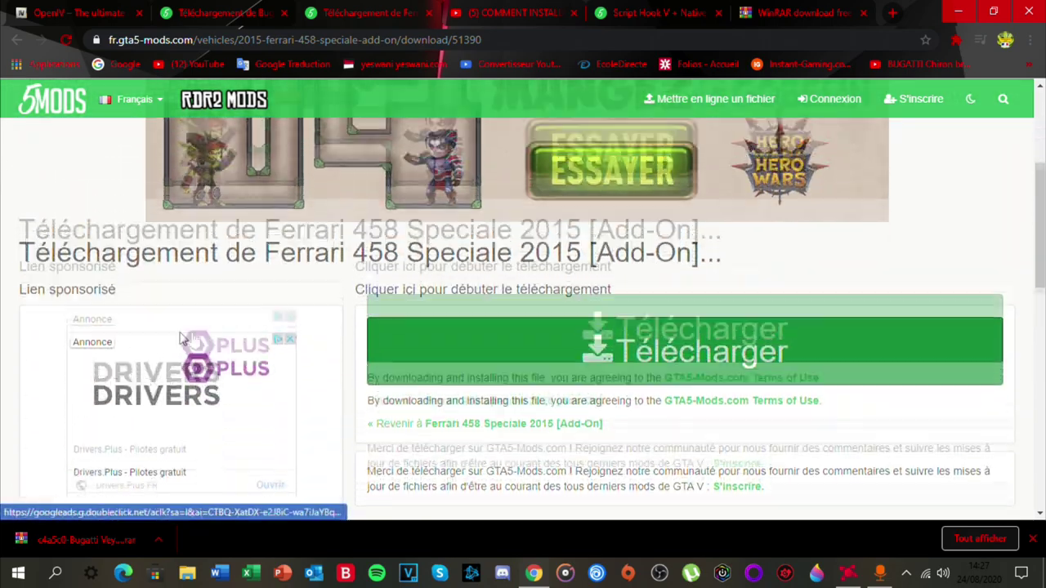
scroll(440, 304, "up", 3)
scroll(300, 316, "down", 3)
scroll(382, 443, "up", 3)
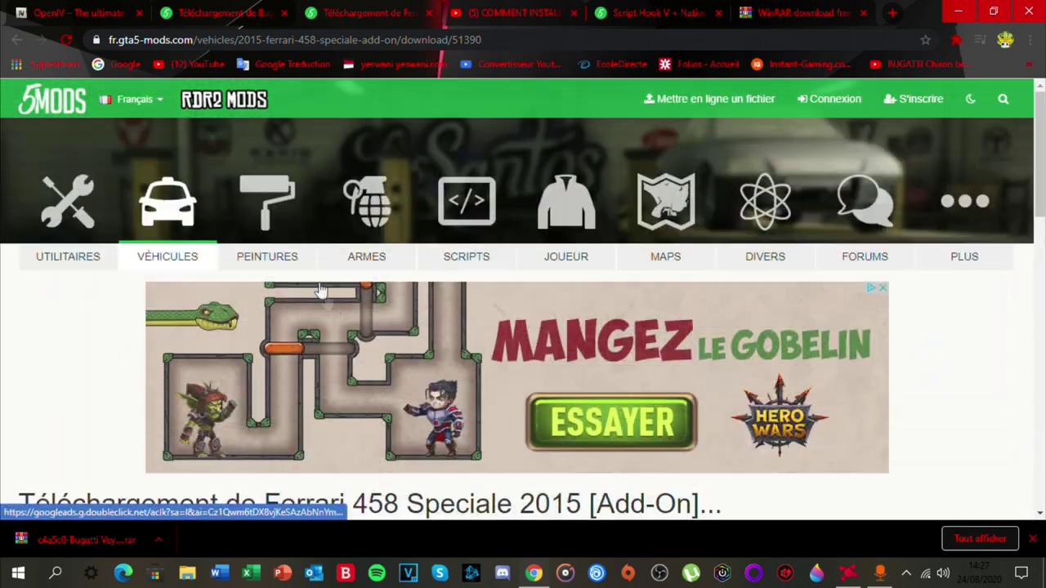
key("ctrl+shift+Tab")
scroll(390, 395, "down", 3)
scroll(566, 412, "up", 3)
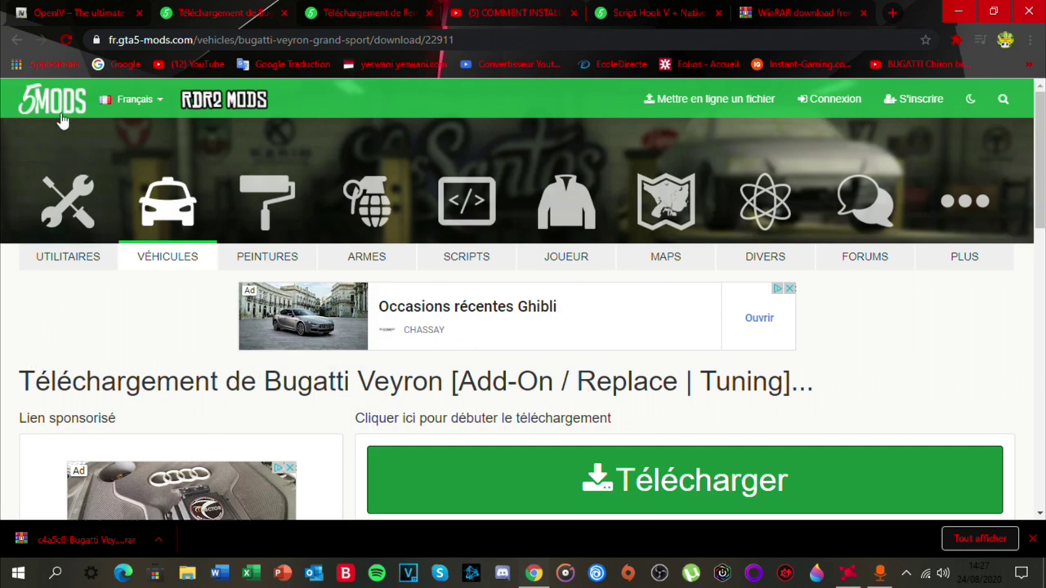
left_click(359, 12)
left_click(217, 7)
left_click(359, 12)
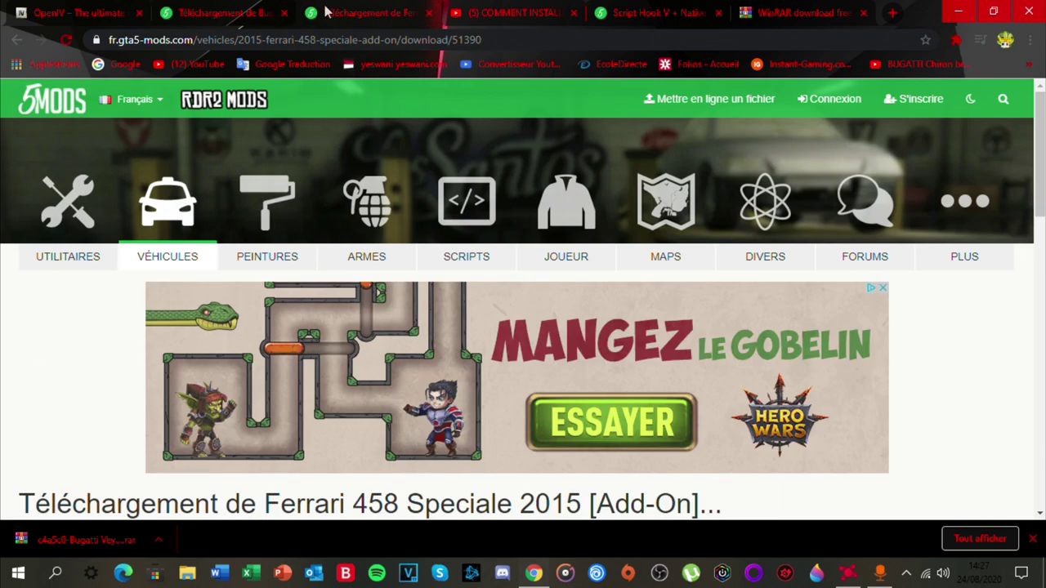
key("ctrl+shift+Tab")
left_click(372, 15)
key("ctrl+shift+Tab")
left_click(344, 8)
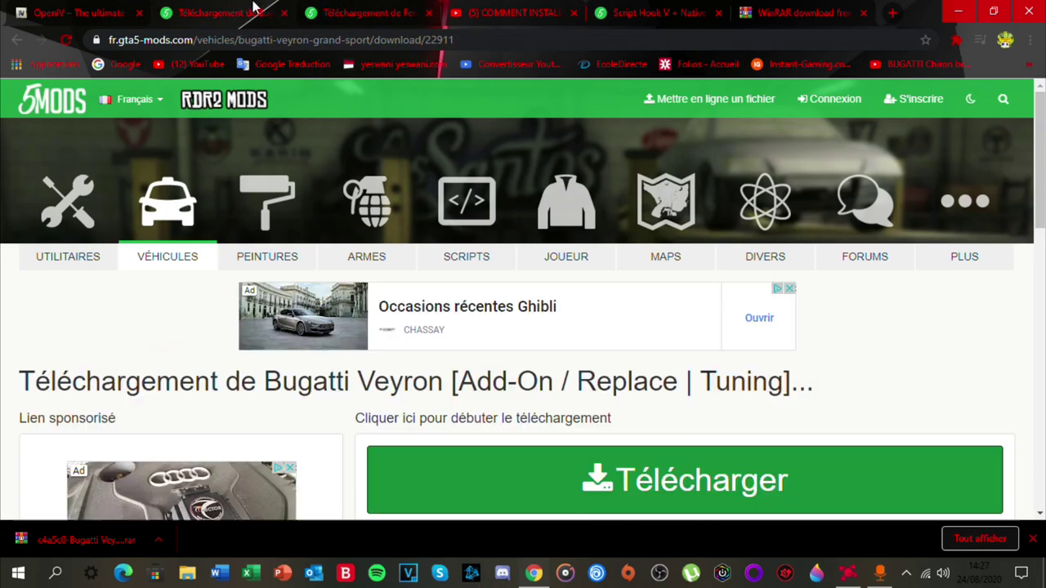
Download the Ferrari 458 Speciale 2015 [Add-On] mod from GTA5-Mods and dismiss the downloads bar
scroll(282, 372, "down", 4)
scroll(282, 372, "up", 4)
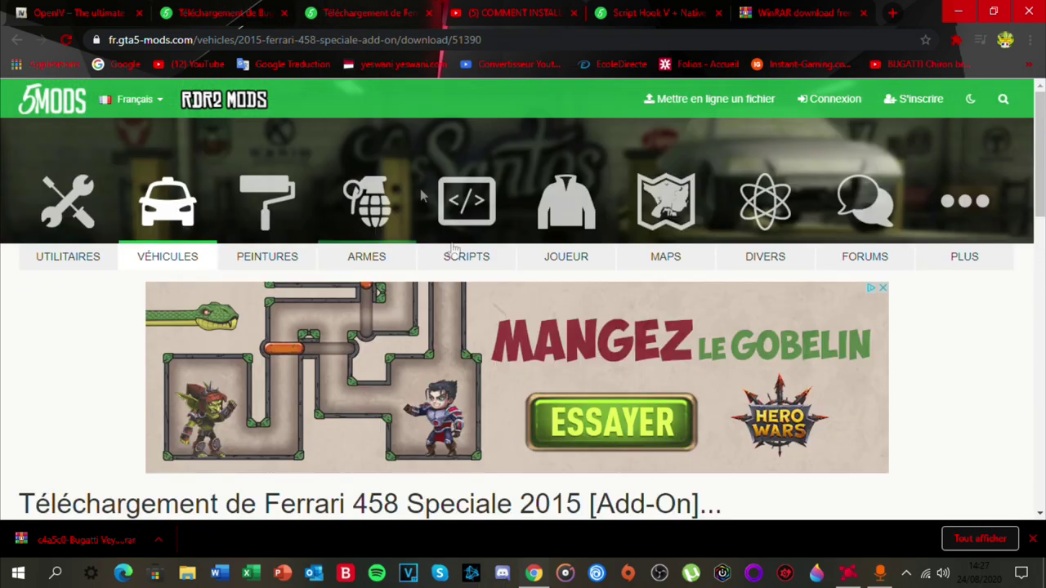
scroll(422, 195, "down", 4)
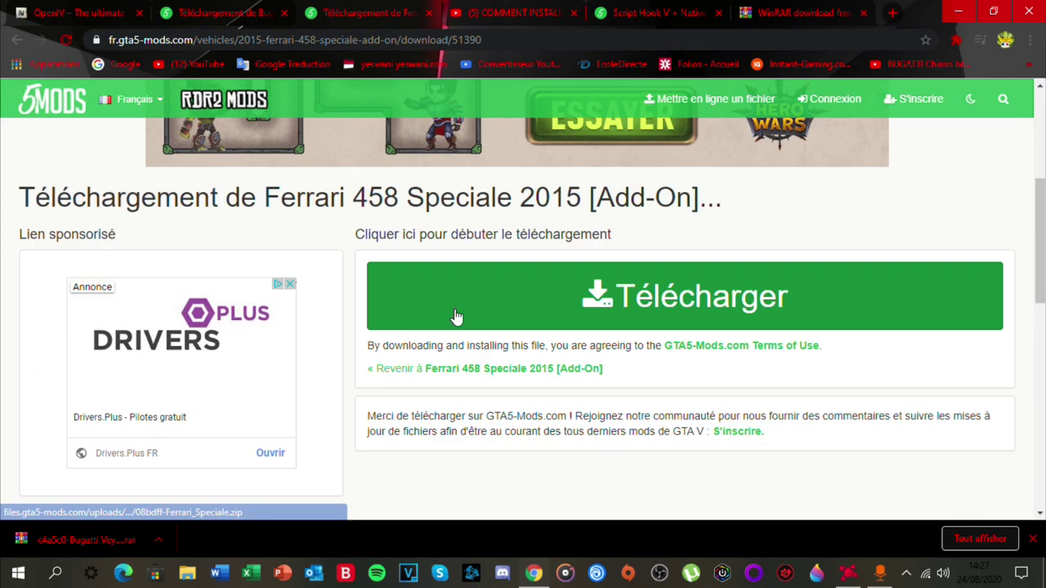
left_click(540, 315)
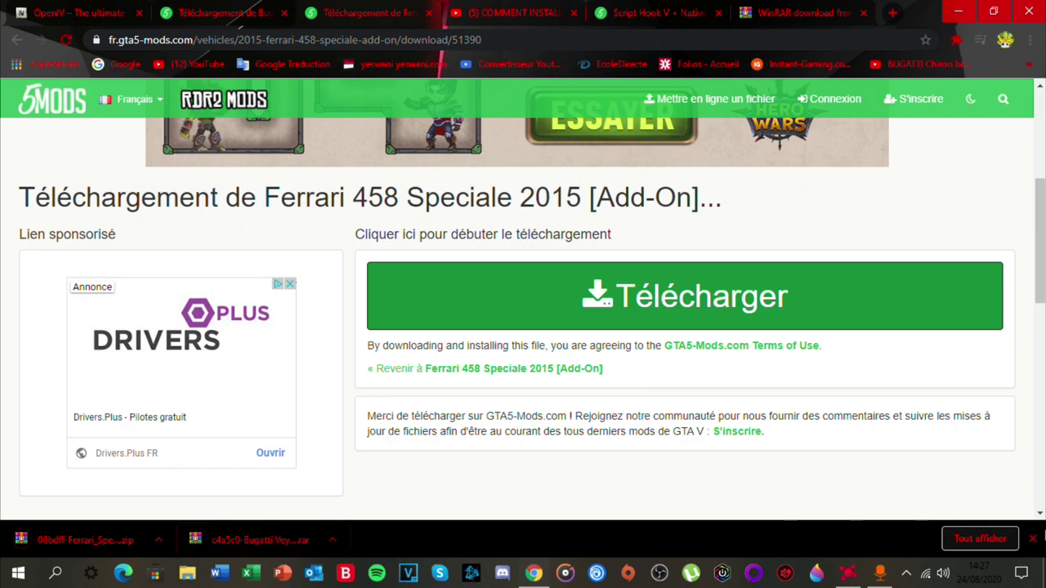
left_click(1034, 540)
Download the Bugatti Veyron [Add-On / Replace | Tuning] mod and minimize the browser
left_click(221, 19)
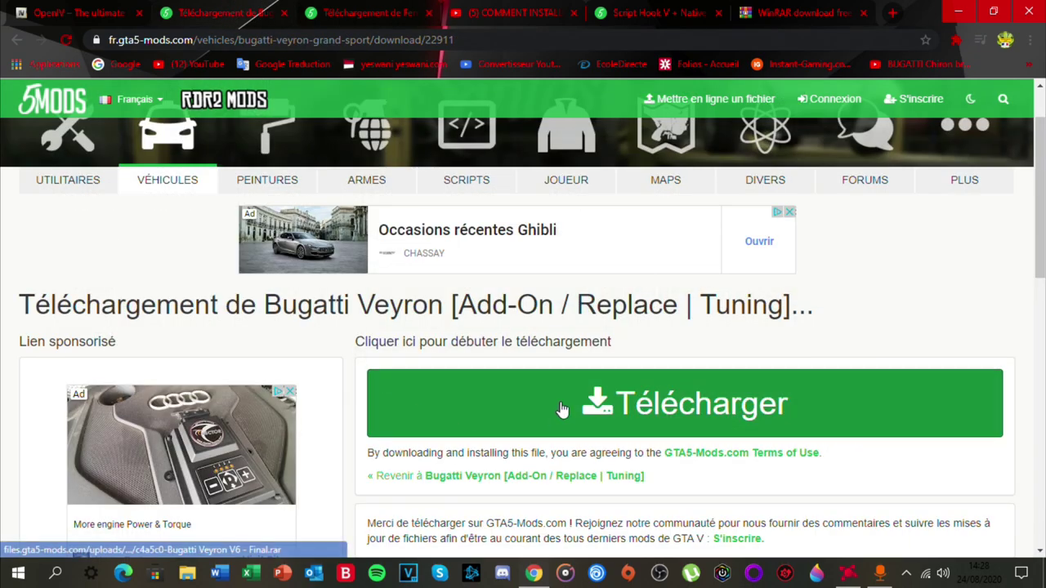
left_click(544, 433)
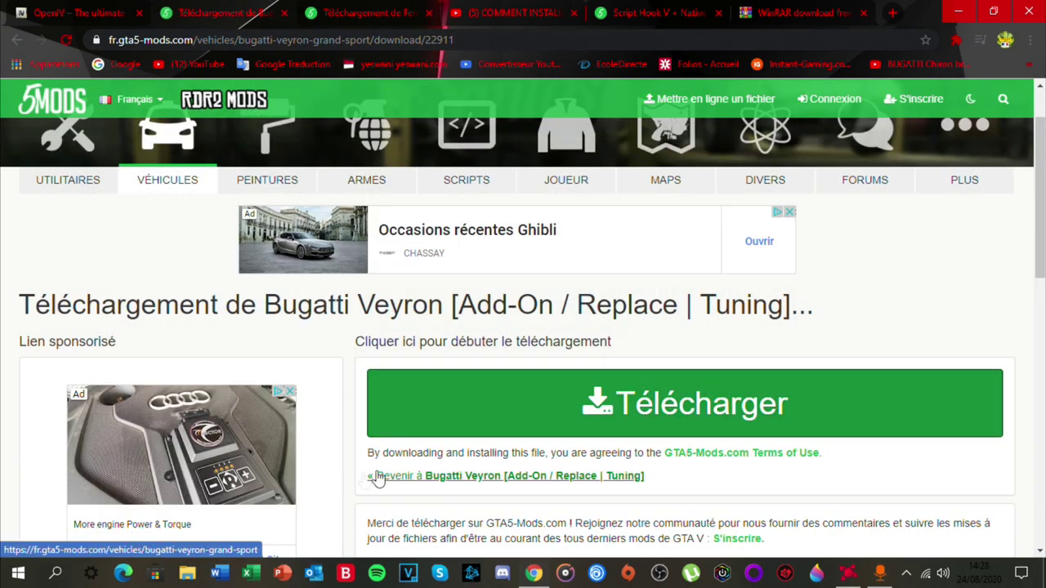
left_click(381, 428)
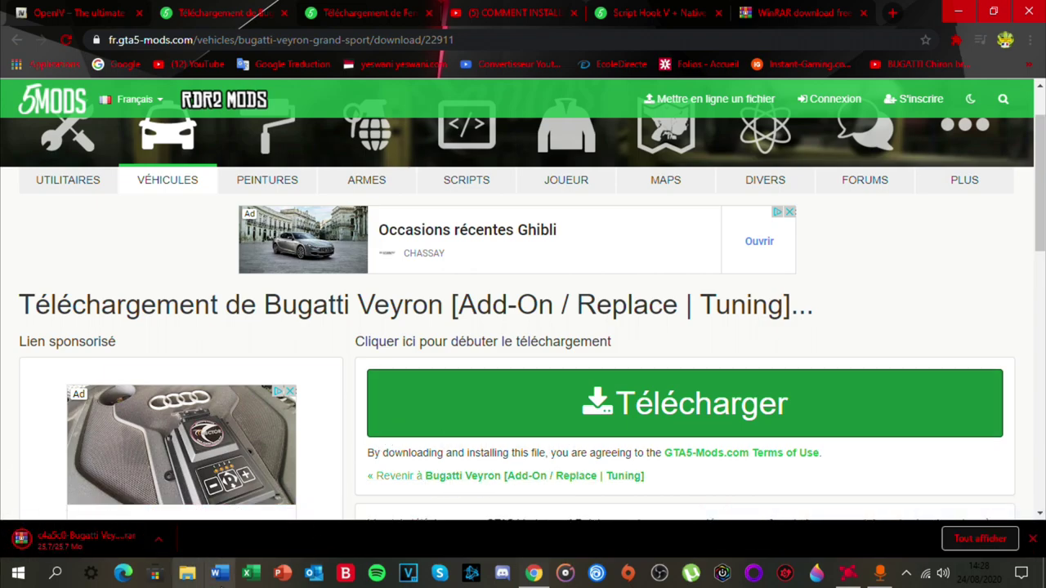
left_click(960, 12)
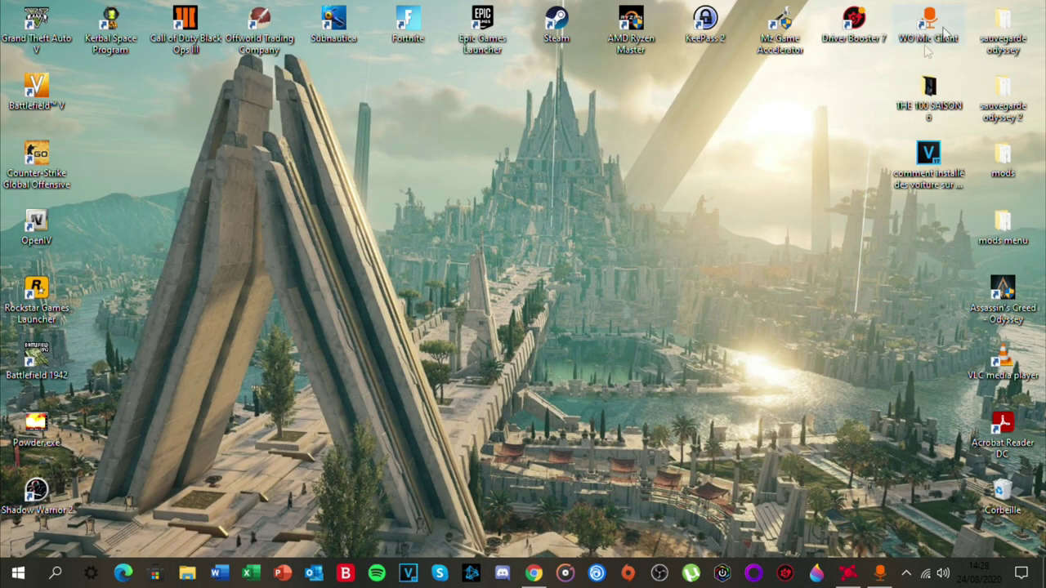
Open 08bdff-Ferrari_Speciale.zip from the Téléchargements folder in WinRAR and dismiss the licence notice
left_click(187, 573)
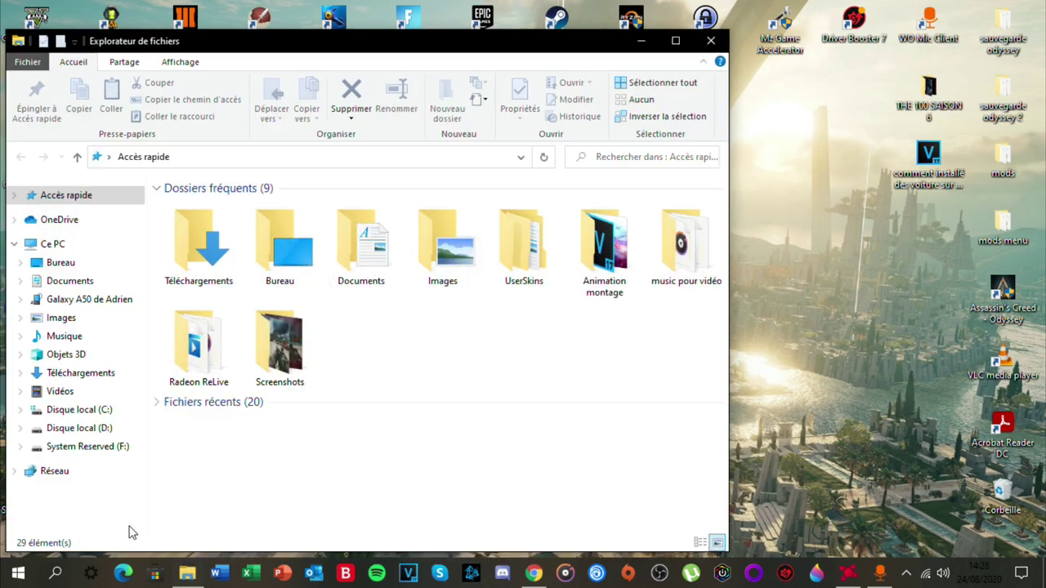
left_click(65, 373)
left_click(255, 229)
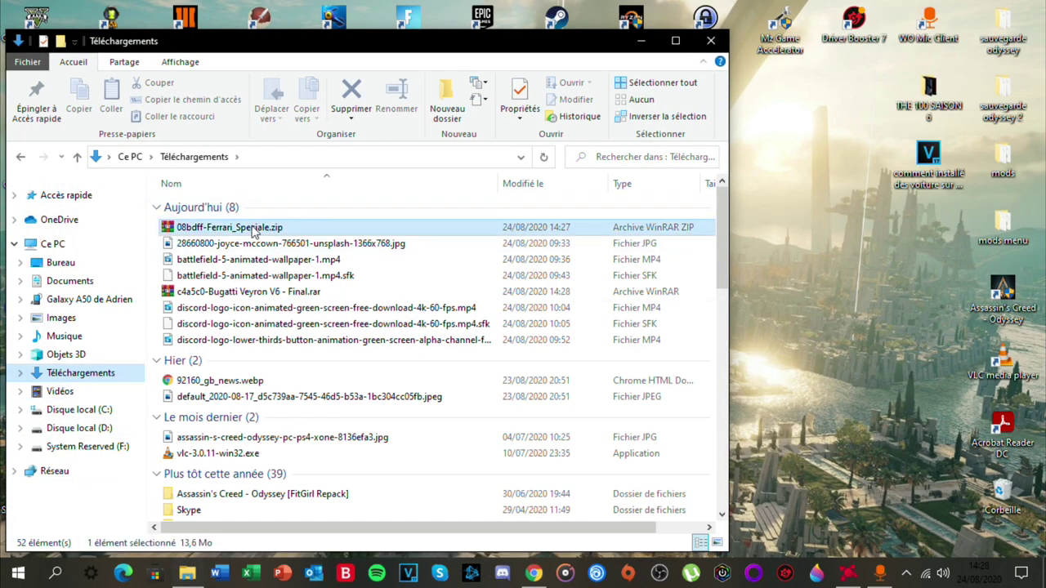
double_click(230, 230)
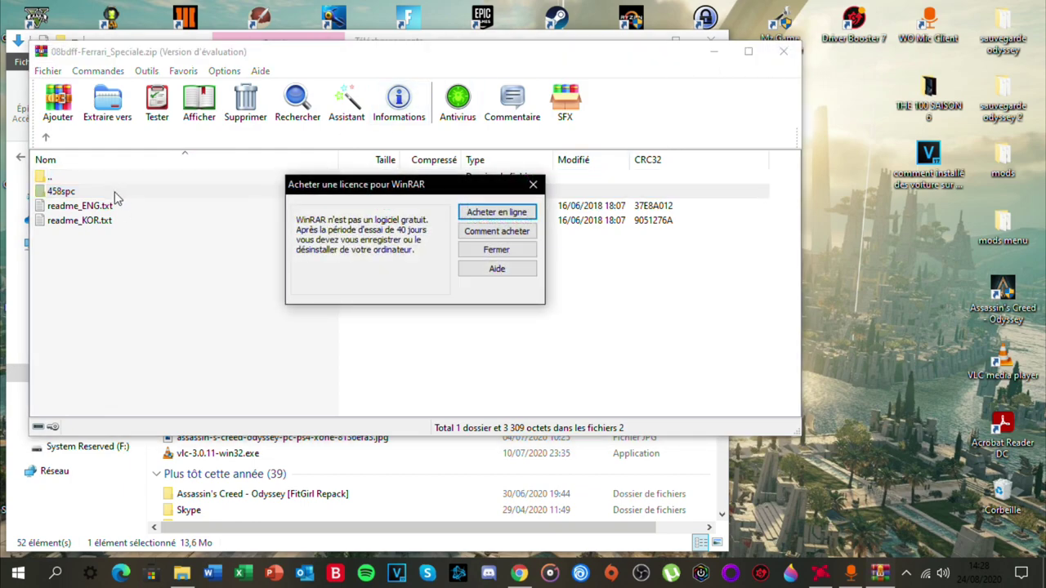
key("Escape")
Check the contents of the 458spc folder inside the archive and return to the archive's top level
left_click(116, 192)
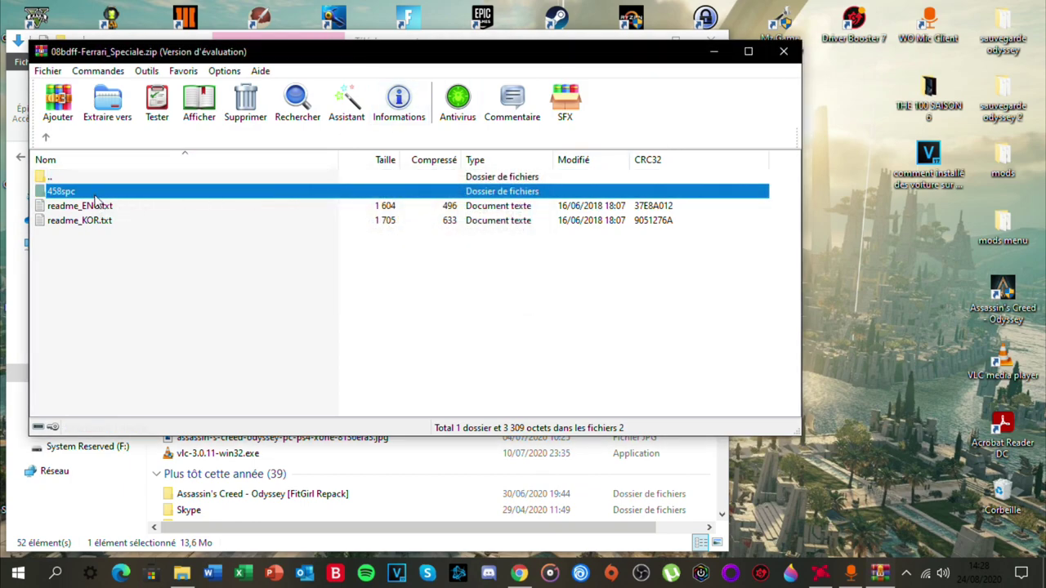
double_click(94, 193)
left_click(53, 193)
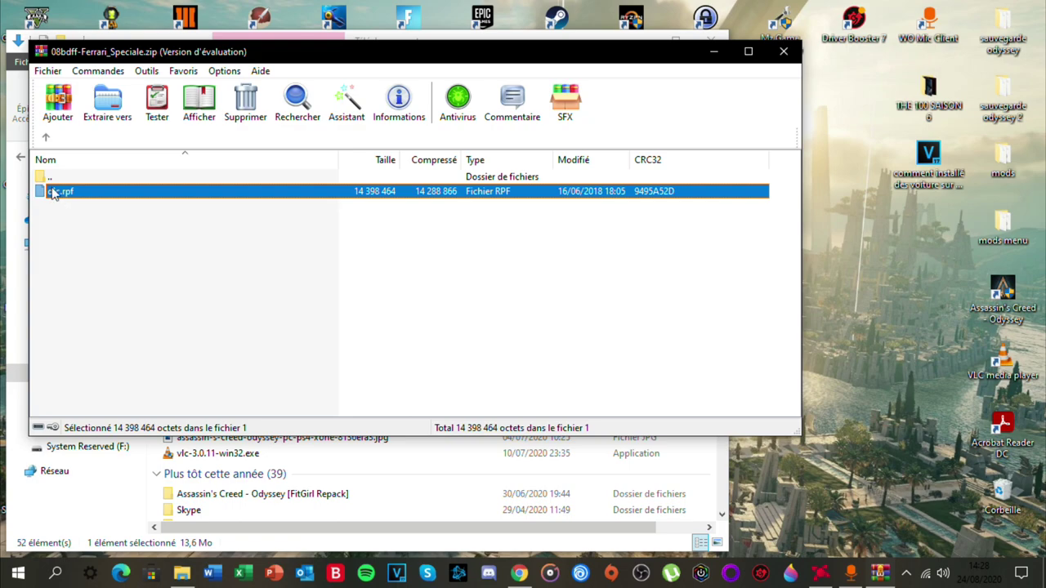
left_click(48, 139)
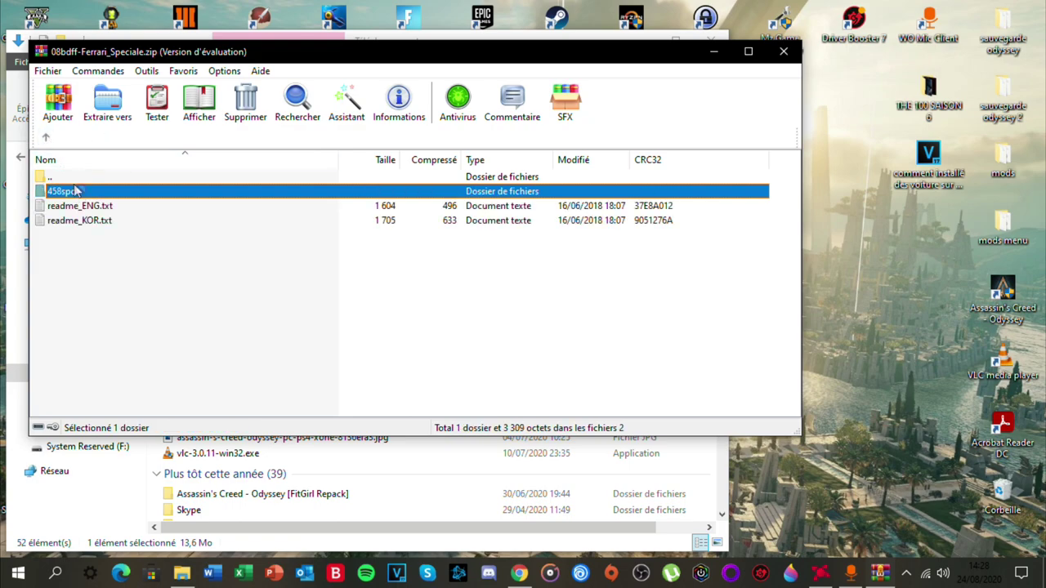
Extract the 458spc folder to the desktop, and close the archive and the Téléchargements window
left_click_drag(75, 191, 831, 260)
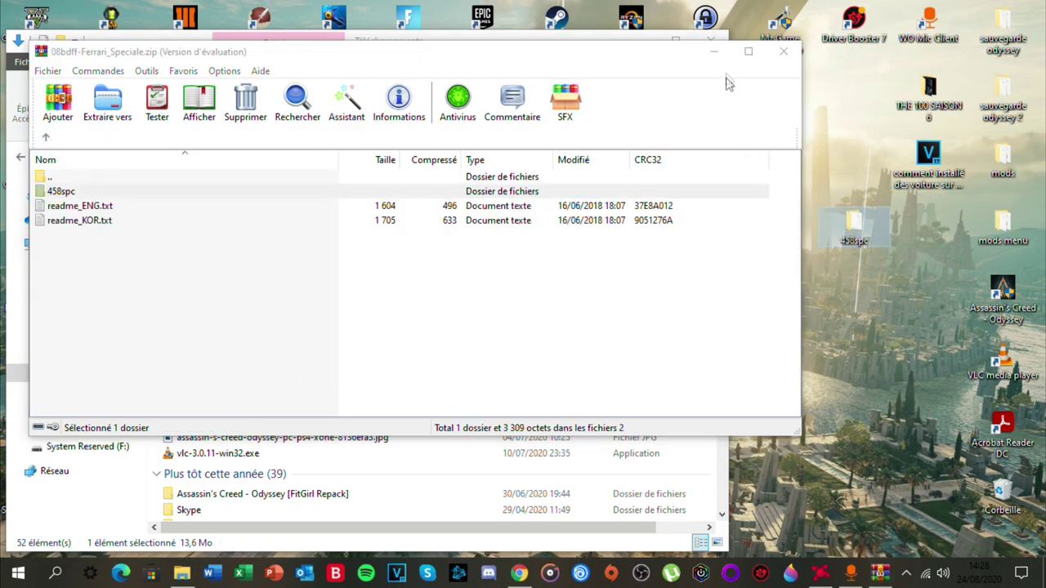
left_click(783, 51)
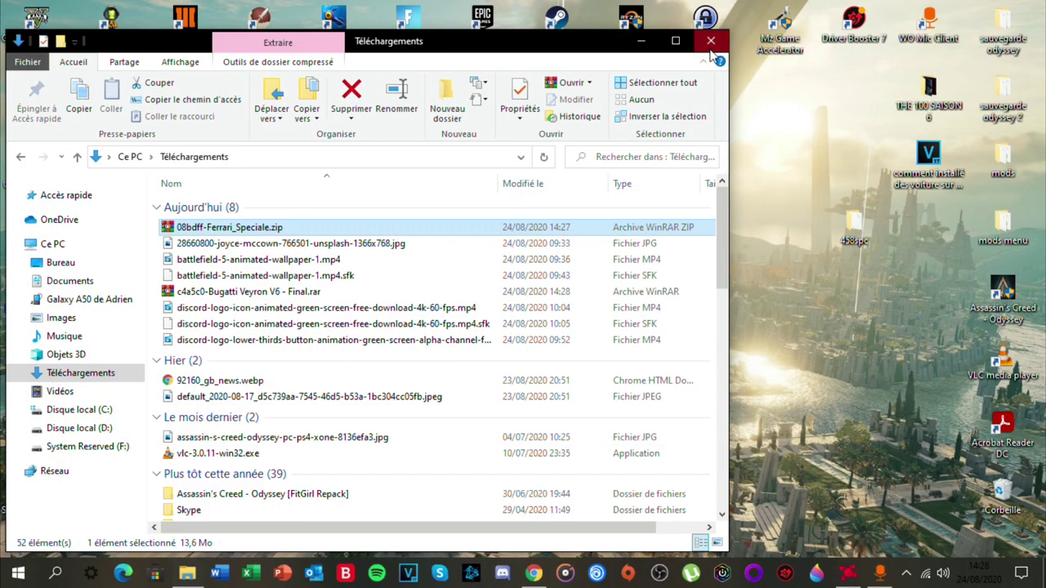
left_click(711, 48)
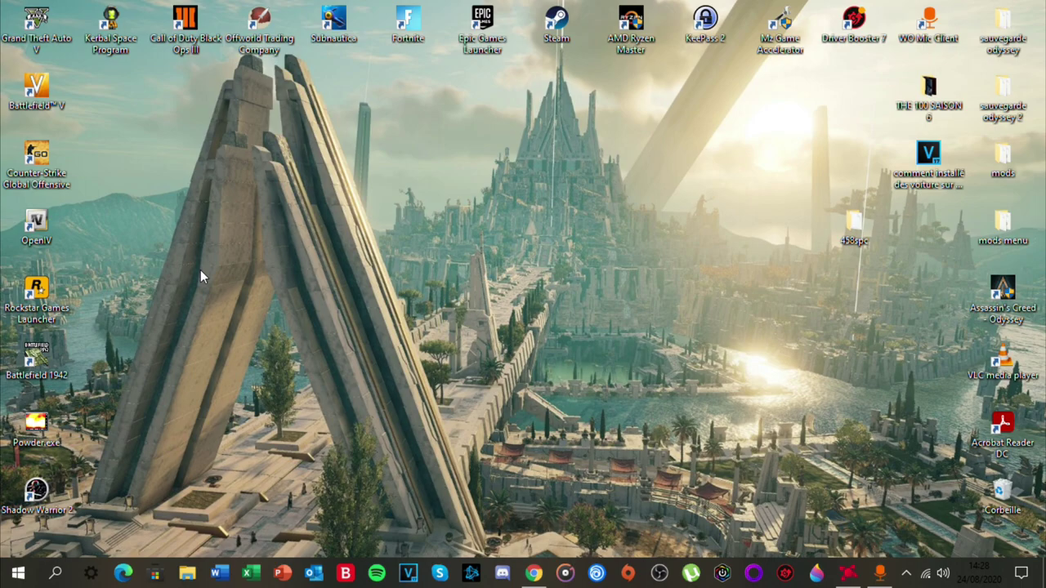
Launch OpenIV for the Windows version of Grand Theft Auto V
left_click(37, 230)
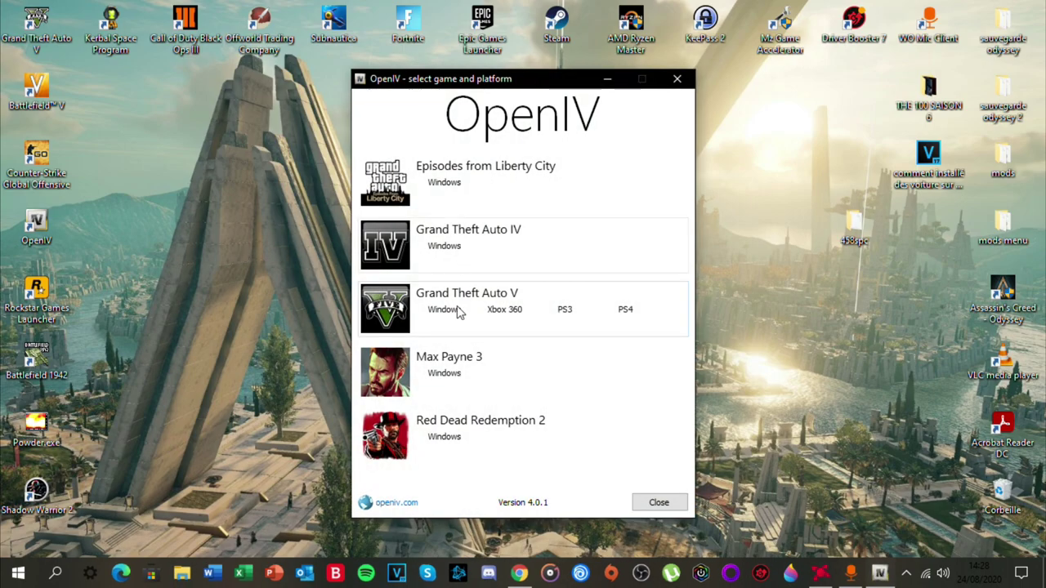
left_click(444, 309)
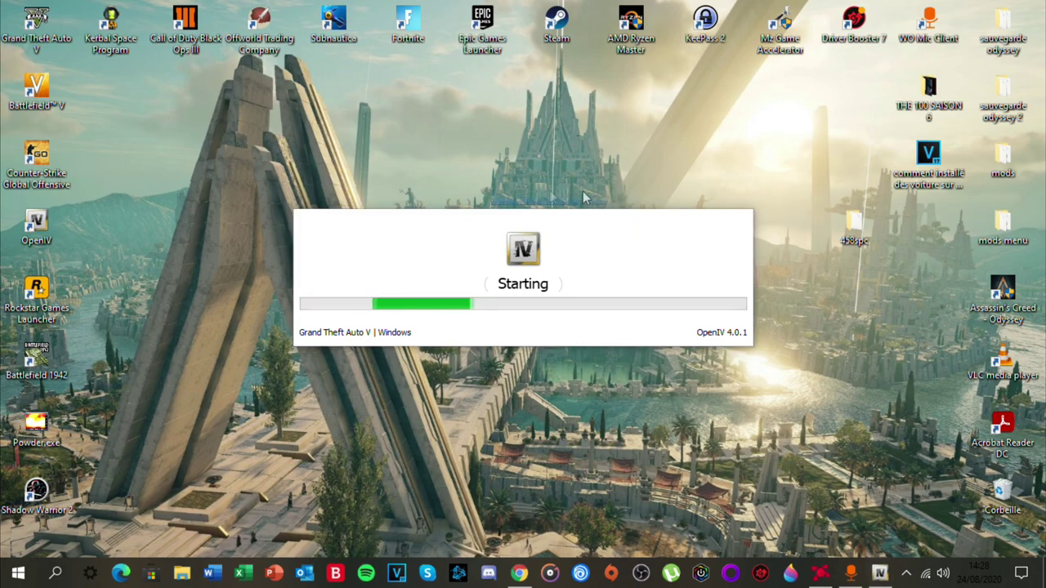
left_click_drag(518, 236, 476, 173)
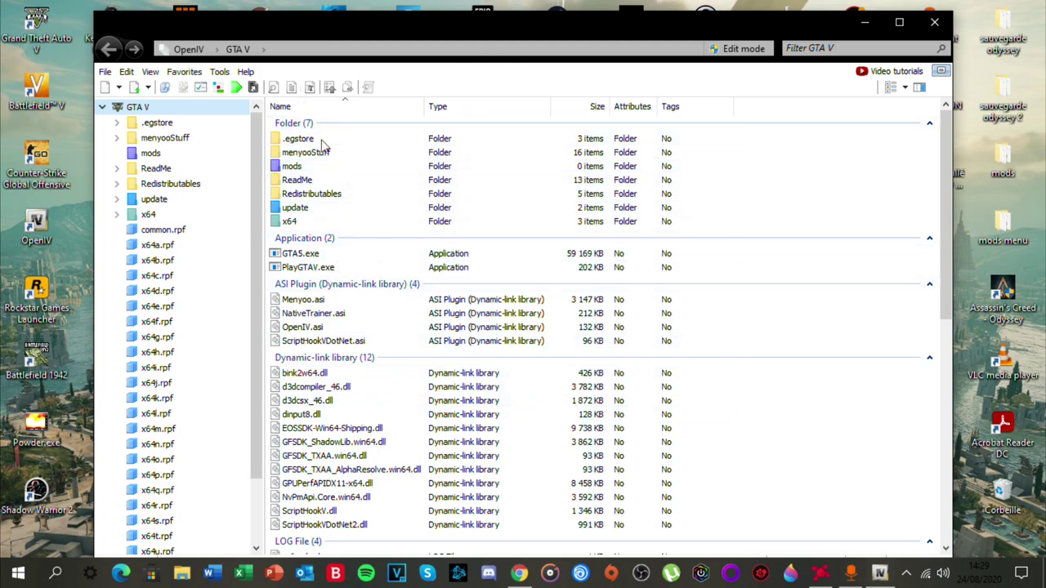
Open the update\x64\dlcpacks folder of GTA V and look through its list of packs
double_click(307, 210)
double_click(292, 139)
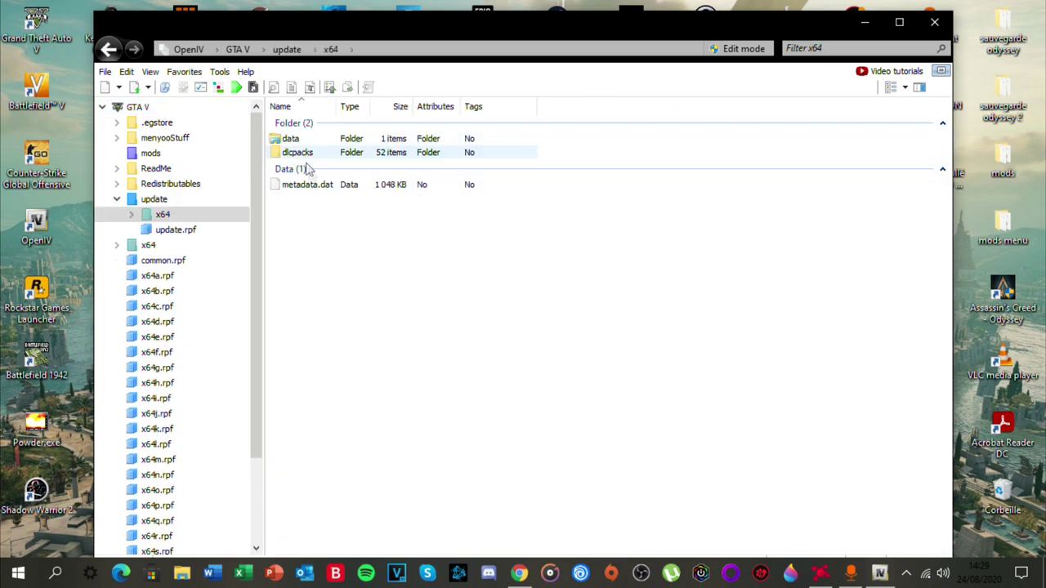
double_click(314, 153)
scroll(319, 209, "down", 6)
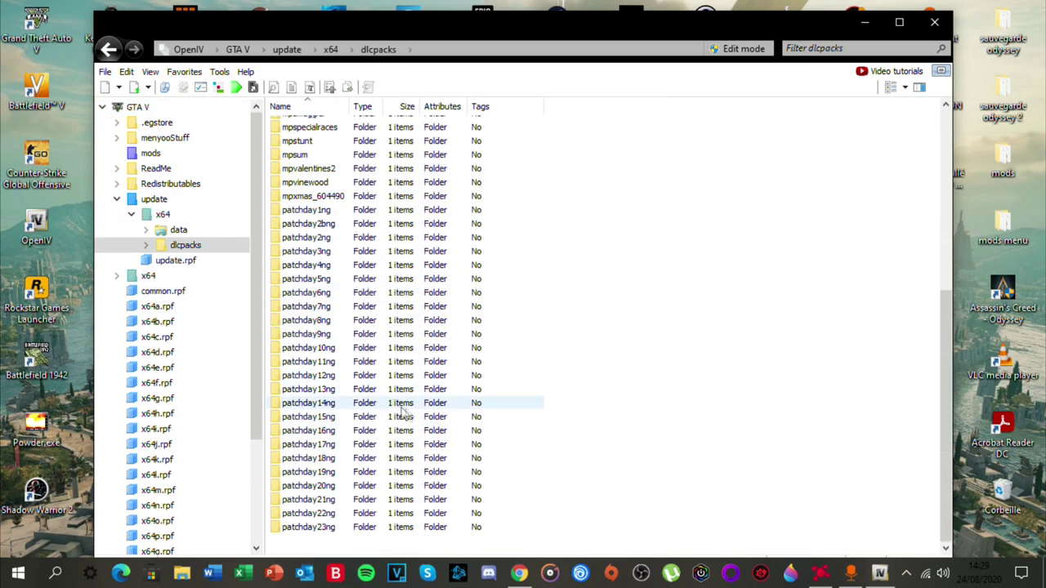
scroll(398, 409, "up", 7)
Place the 458spc folder in a free spot on the desktop, shifting the OpenIV window out of the way and back
left_click_drag(764, 16, 615, 215)
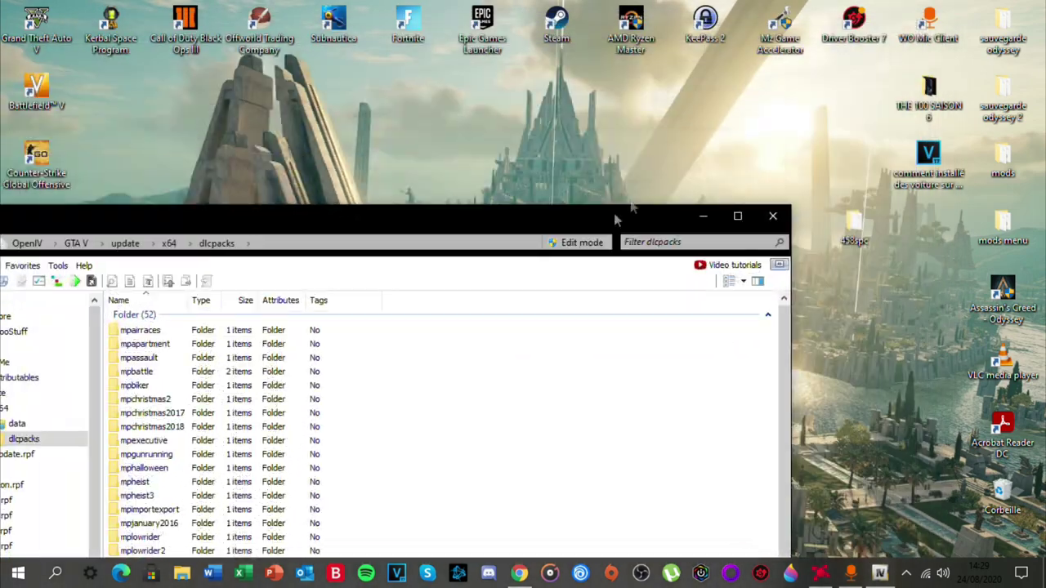
left_click_drag(836, 237, 756, 157)
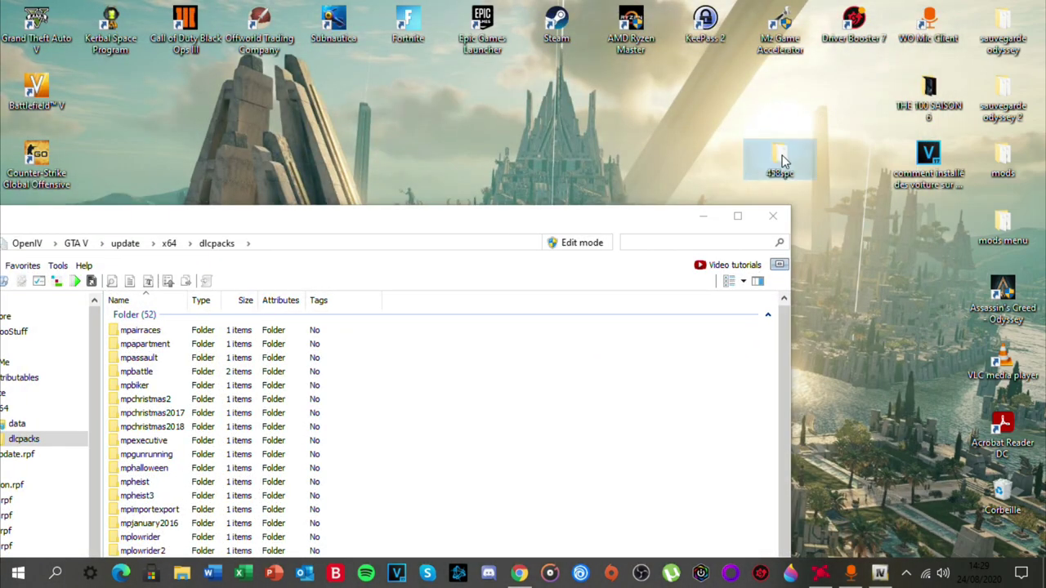
left_click_drag(580, 219, 709, 99)
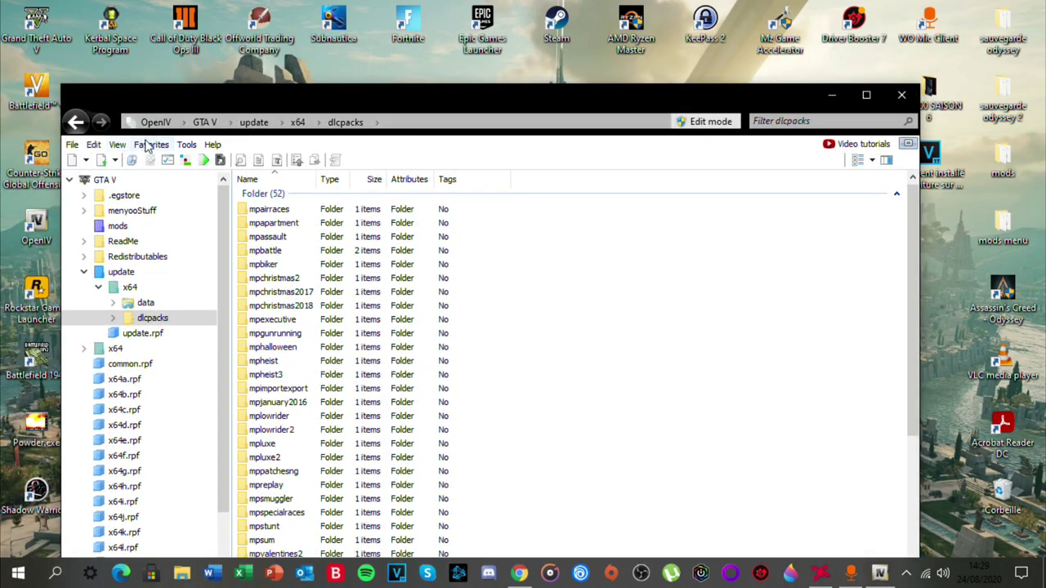
In ASI Manager, uninstall and reinstall ASI Loader and OpenIV.ASI, install openCamera as well, and close the manager
left_click(185, 146)
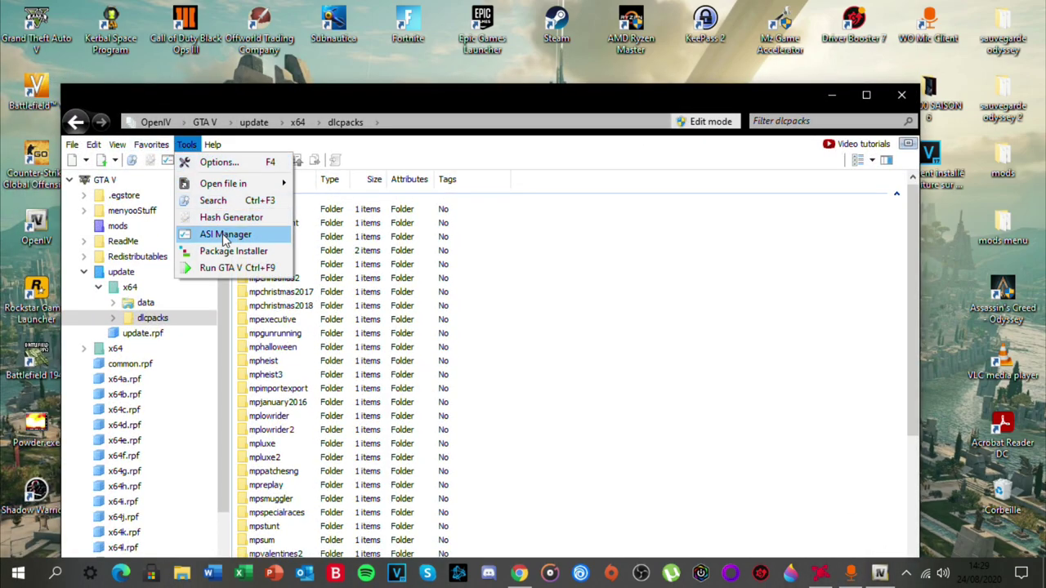
left_click(204, 235)
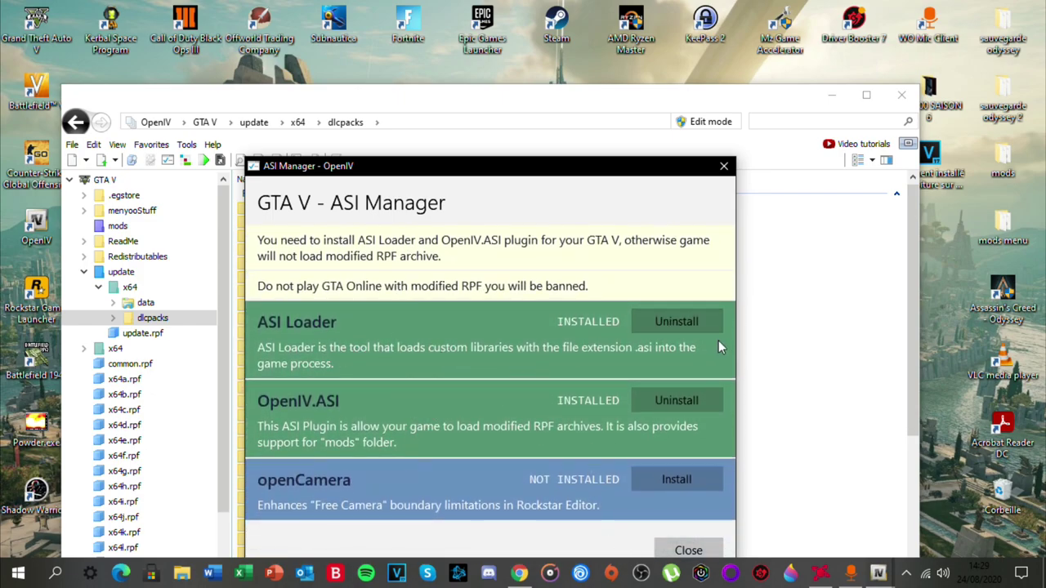
left_click(677, 320)
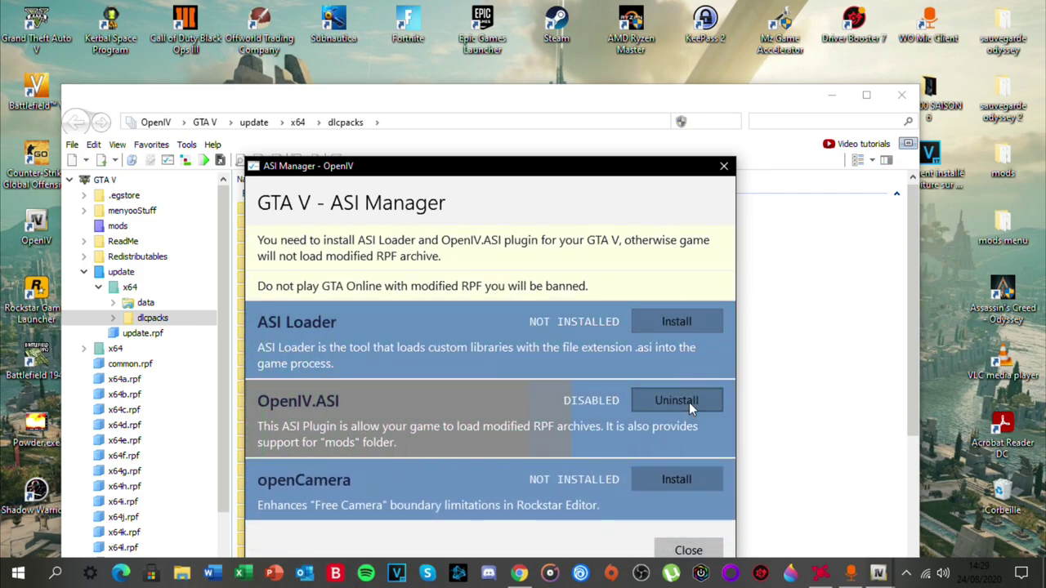
left_click(689, 403)
left_click(676, 323)
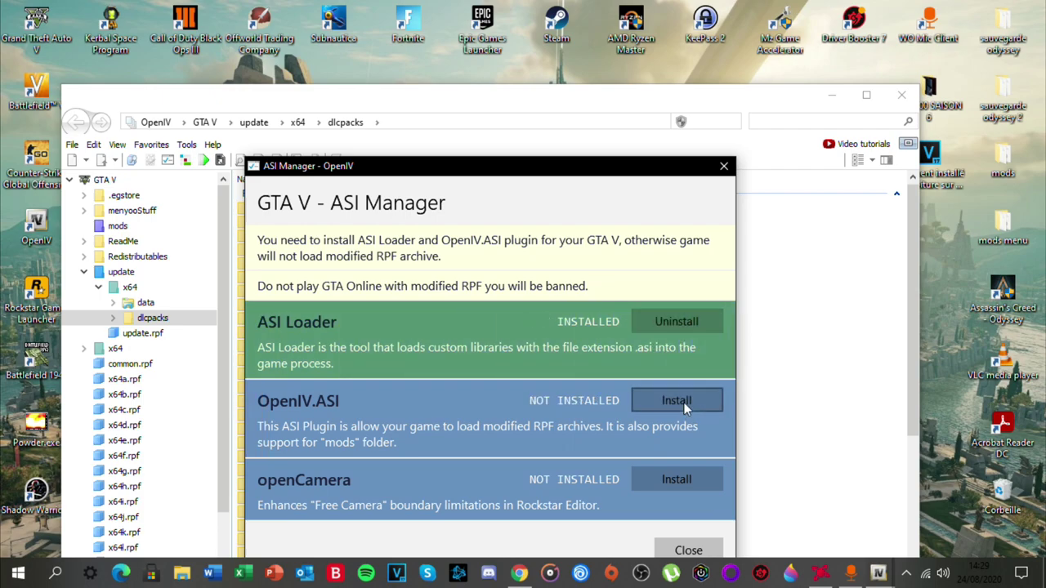
left_click(683, 402)
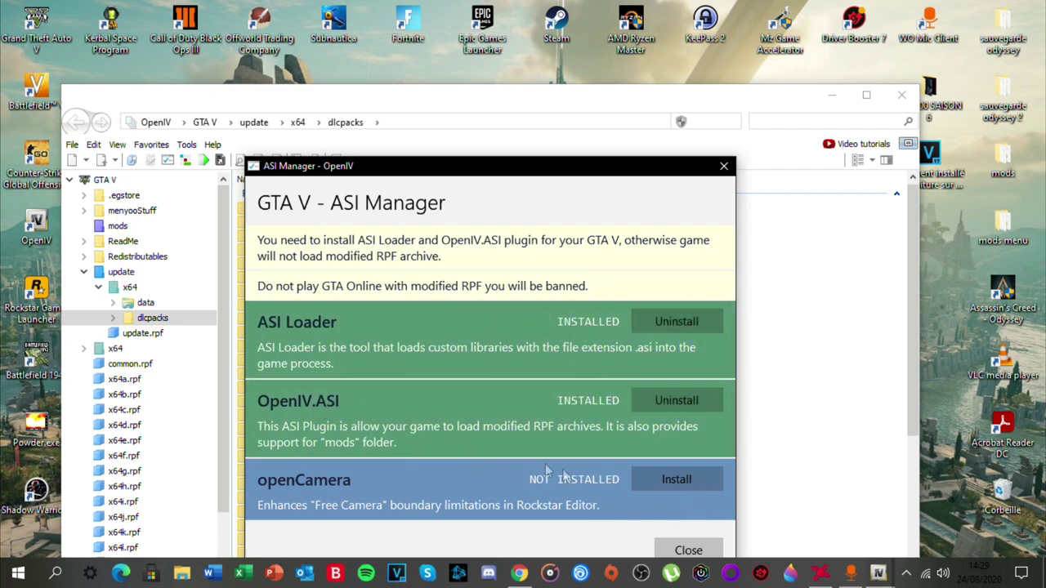
left_click(677, 480)
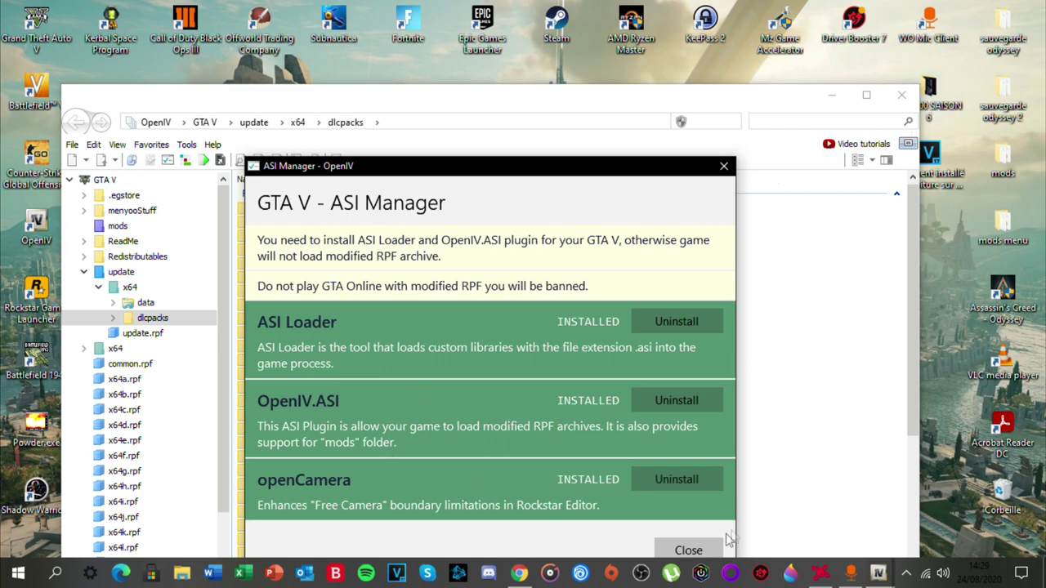
left_click(703, 546)
Turn on edit mode for the dlcpacks folder and confirm it
scroll(664, 335, "down", 2)
scroll(663, 335, "up", 3)
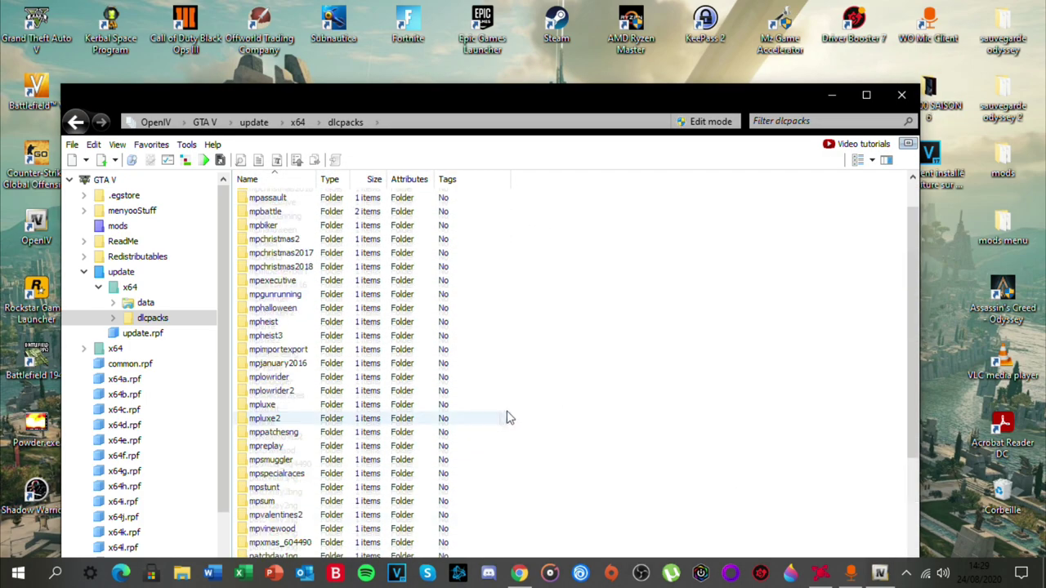
left_click_drag(776, 93, 688, 93)
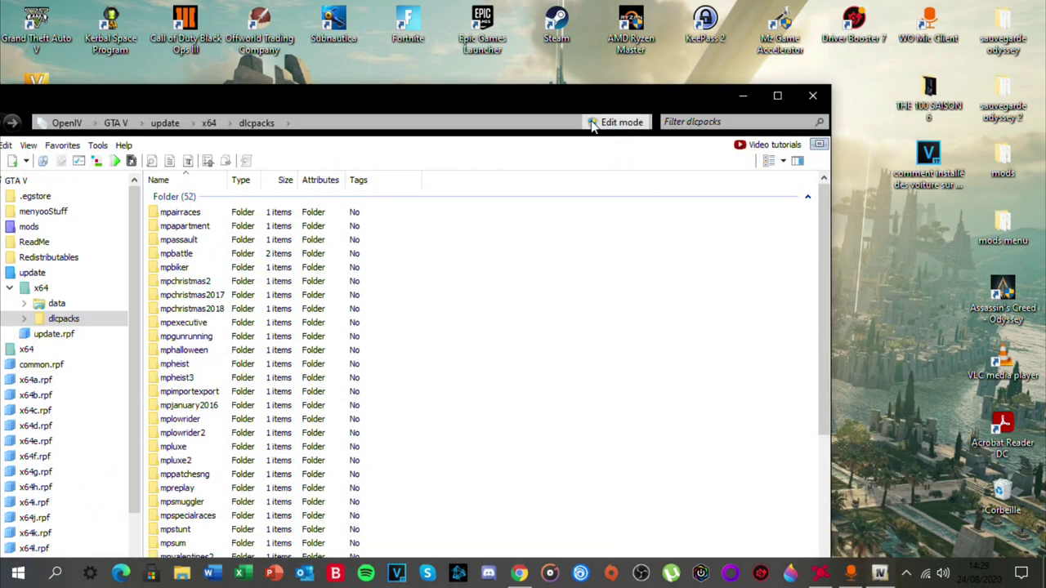
left_click(621, 122)
left_click(566, 337)
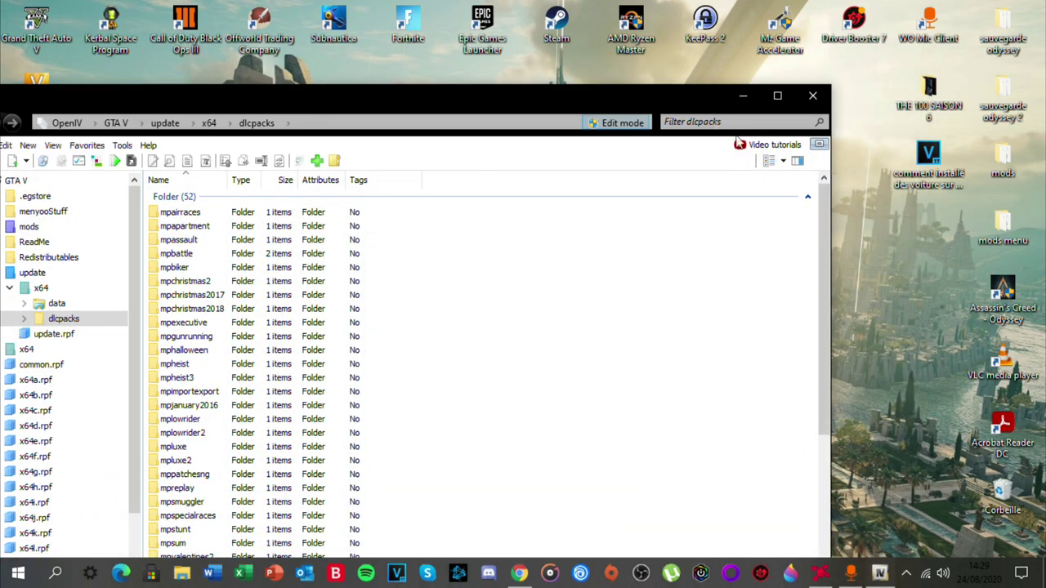
Add the 458spc folder from the desktop to dlcpacks and check for it at the end of the list
left_click_drag(675, 98, 600, 144)
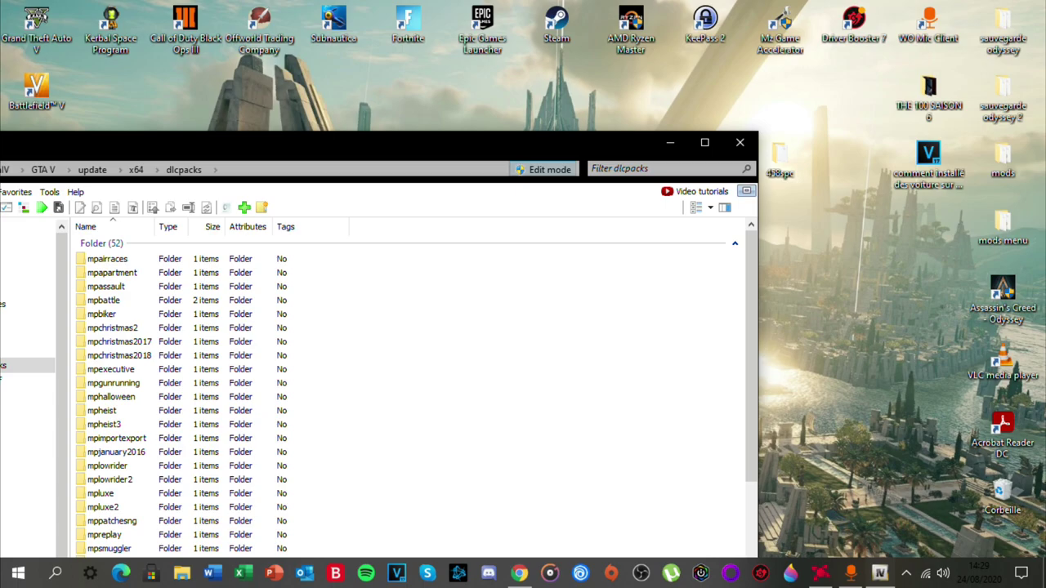
left_click_drag(781, 157, 787, 179)
left_click_drag(368, 144, 546, 30)
scroll(441, 397, "down", 8)
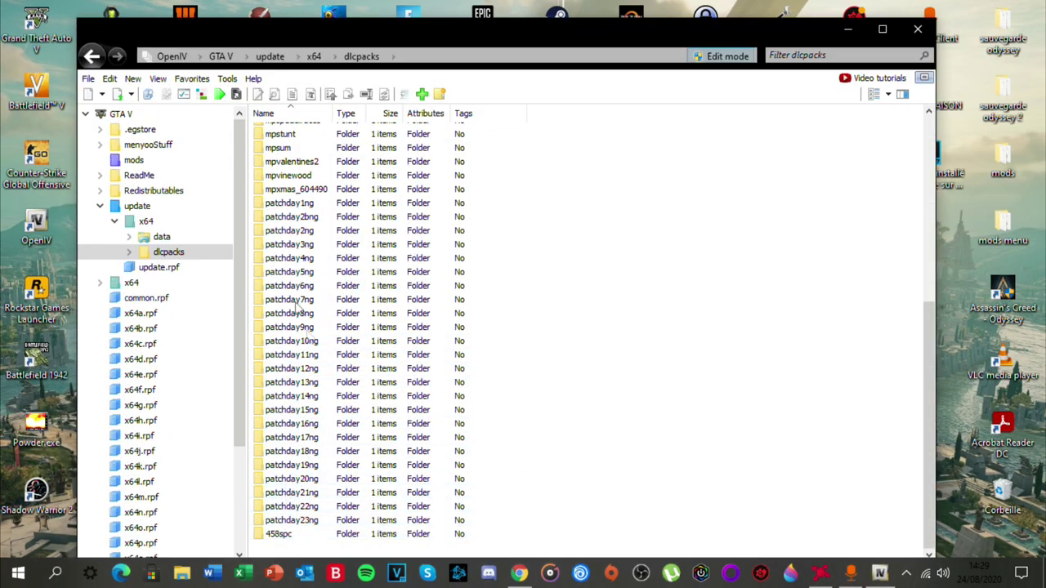
Return to the GTA V root, go to update\update.rpf\common\data, and view dlclist.xml before closing the viewer
left_click(93, 57)
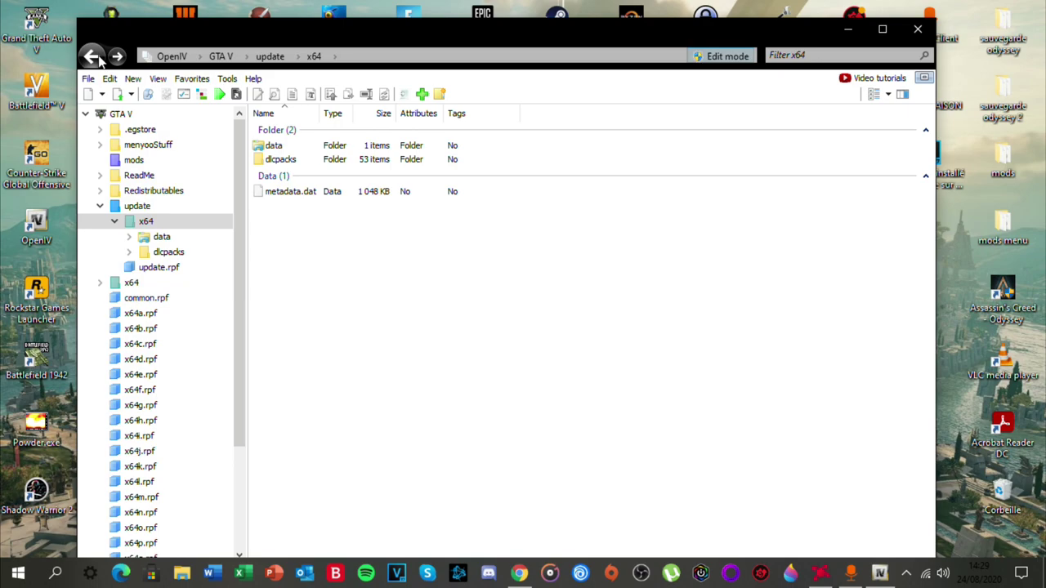
left_click(93, 58)
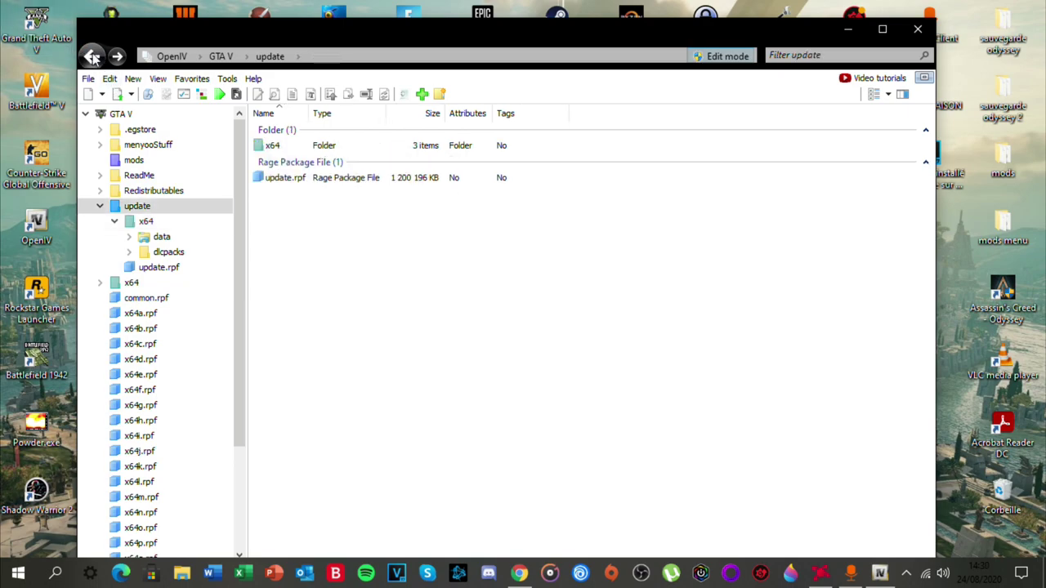
left_click(93, 57)
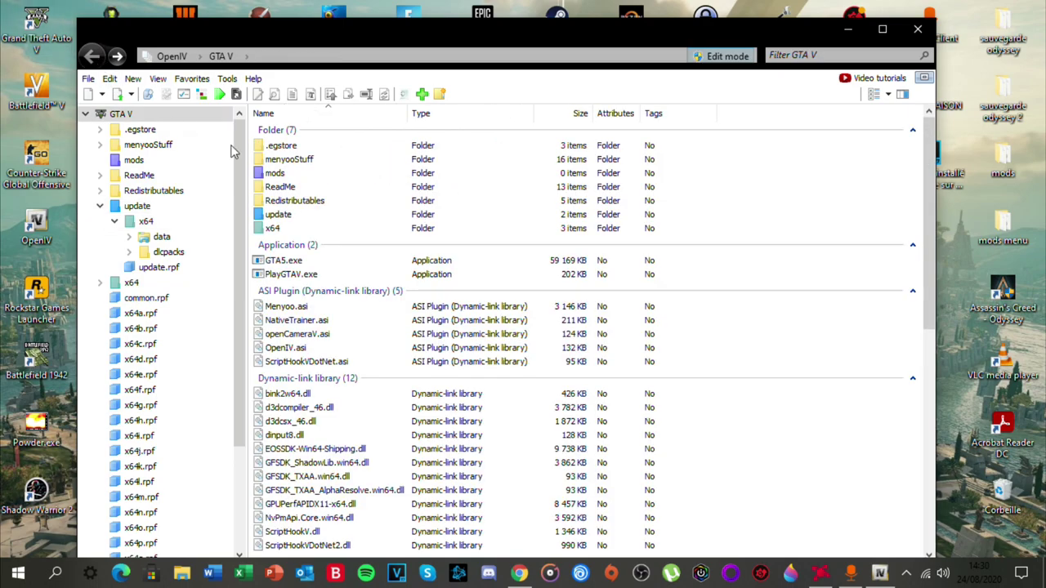
left_click(278, 229)
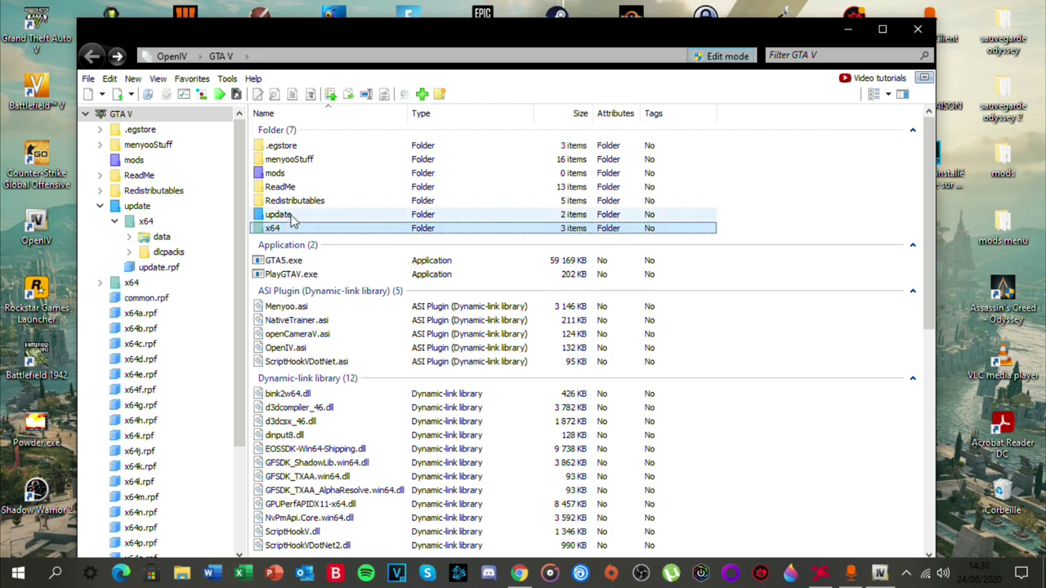
double_click(278, 214)
double_click(292, 177)
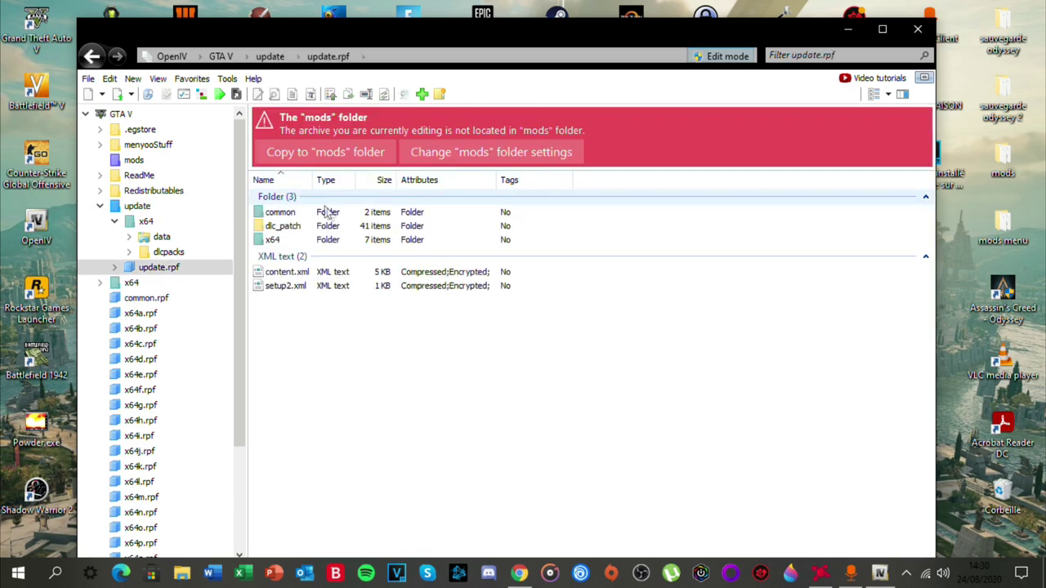
double_click(302, 212)
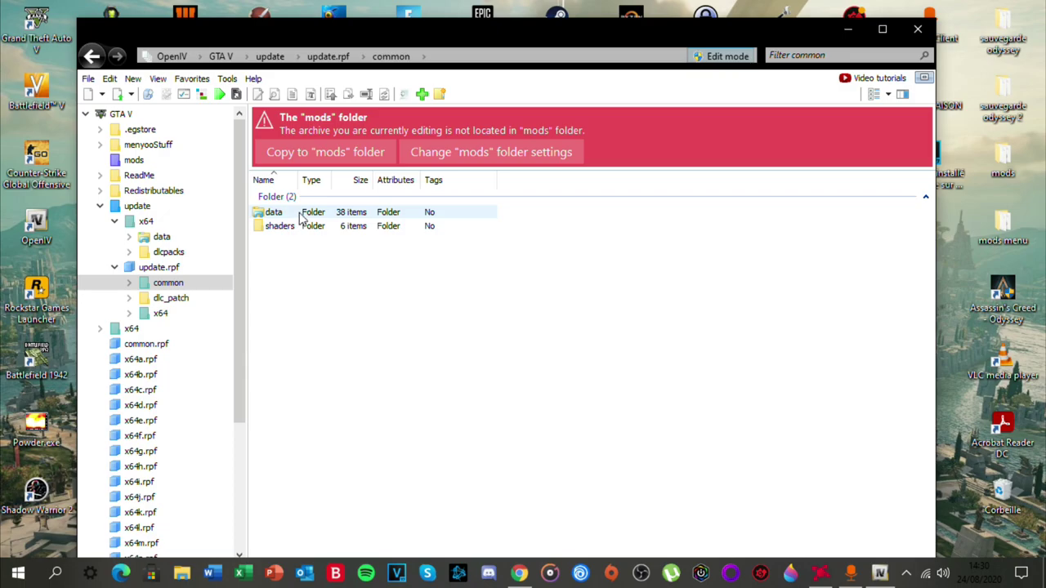
double_click(297, 214)
scroll(324, 335, "down", 10)
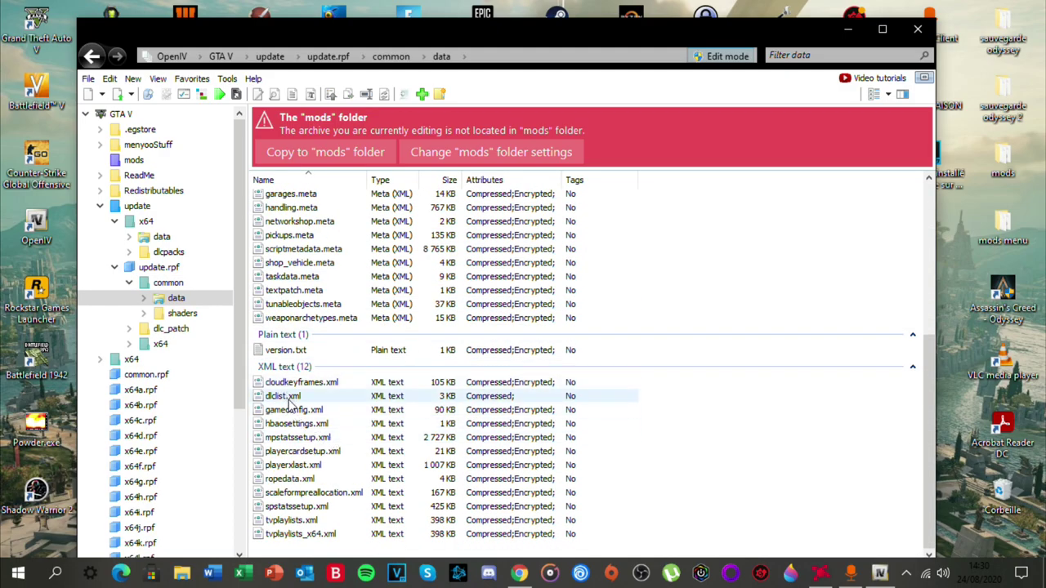
double_click(286, 397)
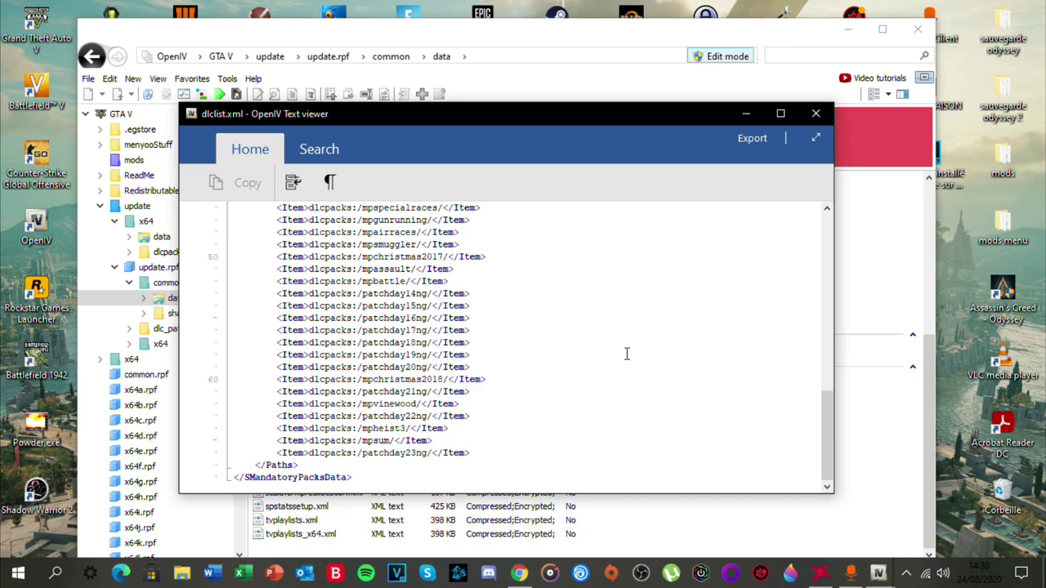
left_click(815, 114)
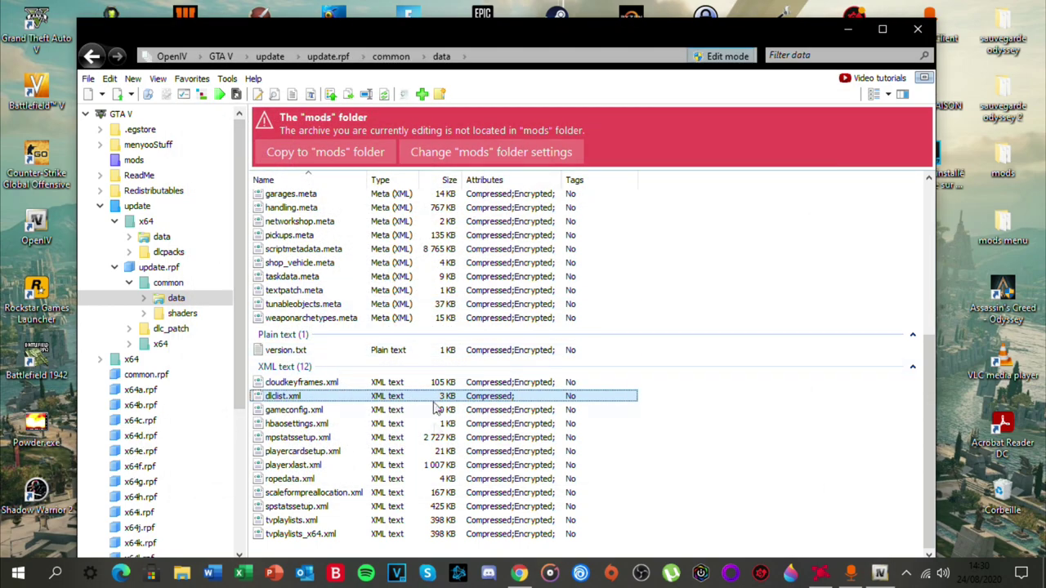
Edit dlclist.xml, adding the line <Item>dlcpacks:/458spc/</Item> below the patchday23ng entry, and save the file
right_click(303, 397)
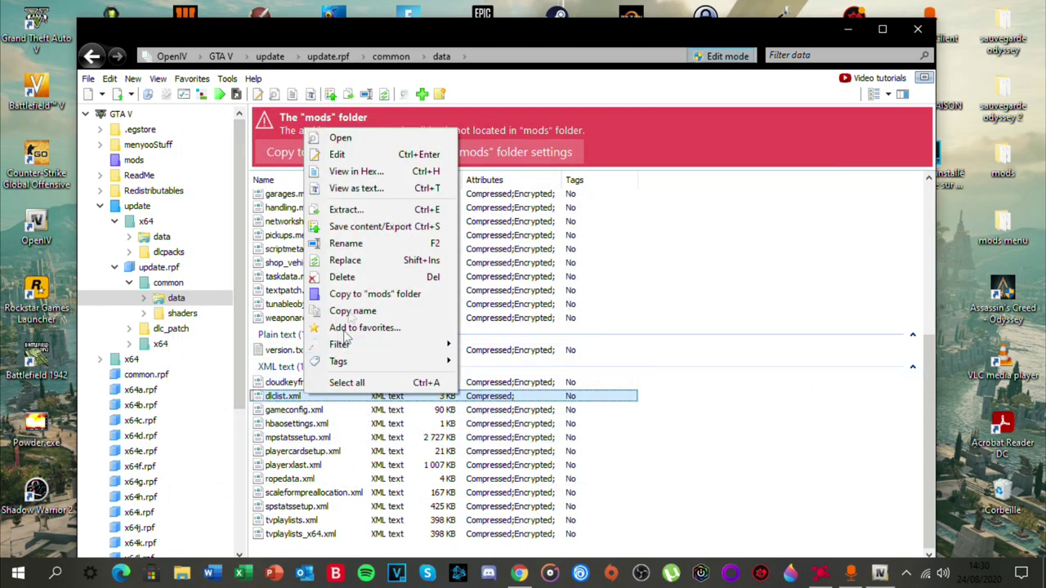
left_click(347, 155)
scroll(401, 404, "down", 15)
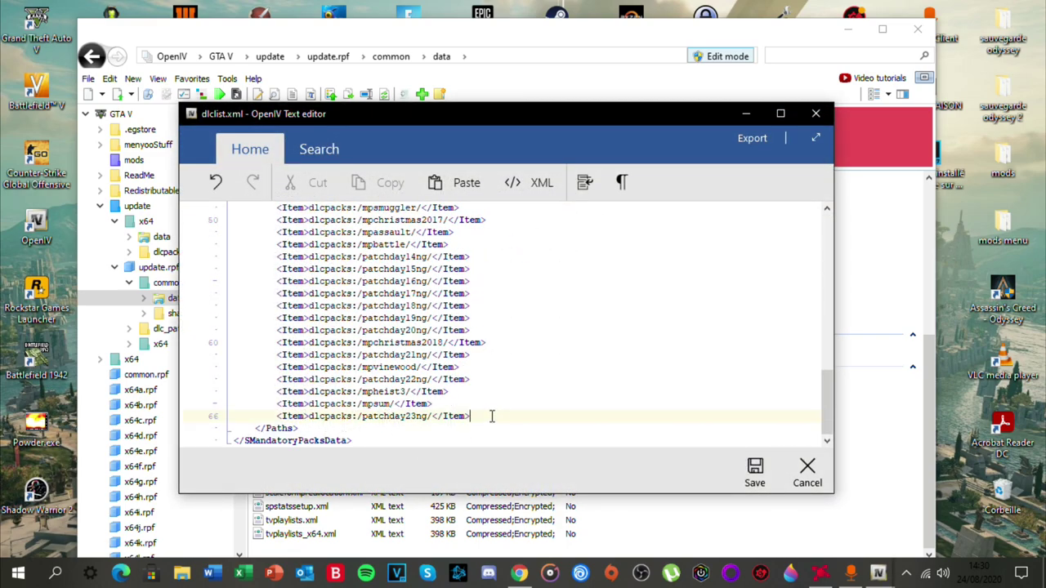
key("Return")
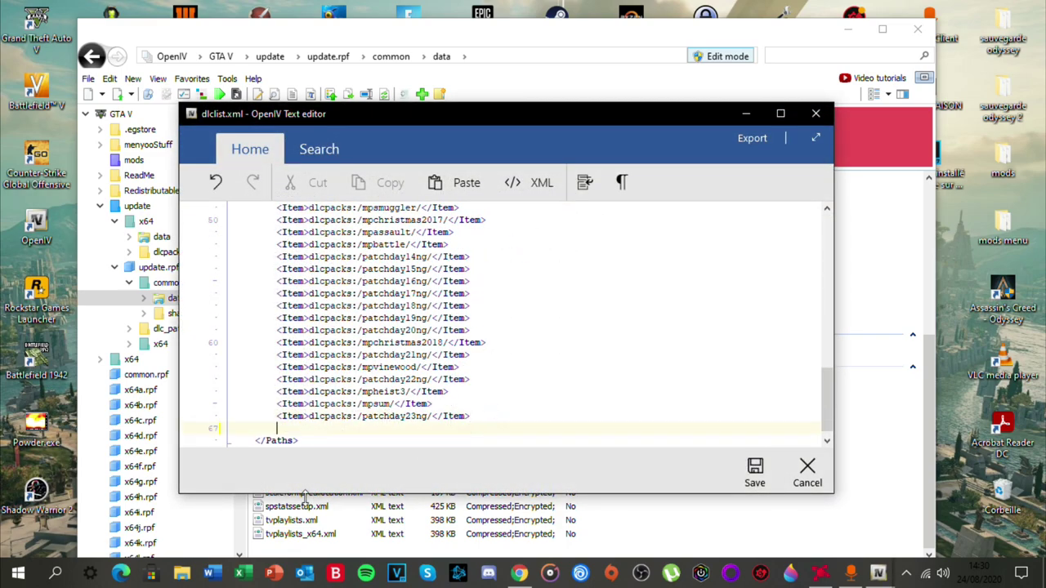
double_click(313, 417)
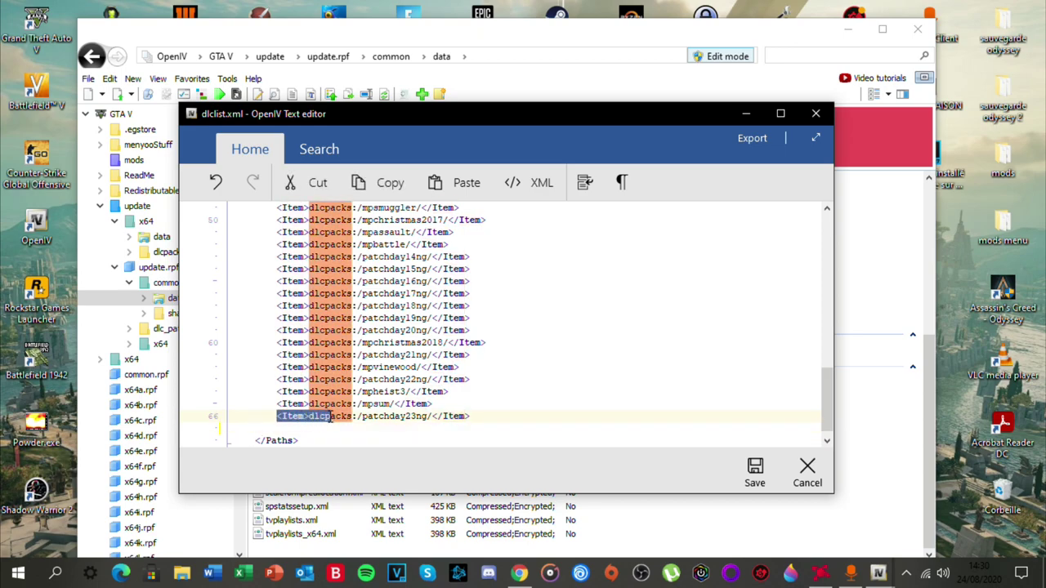
left_click(313, 417)
left_click_drag(276, 416, 357, 420)
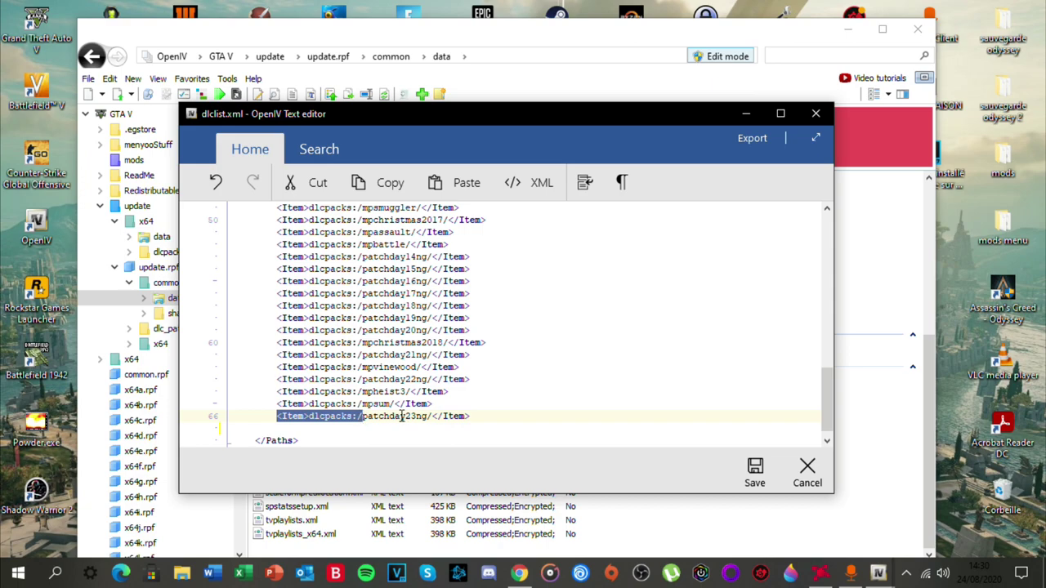
left_click(297, 428)
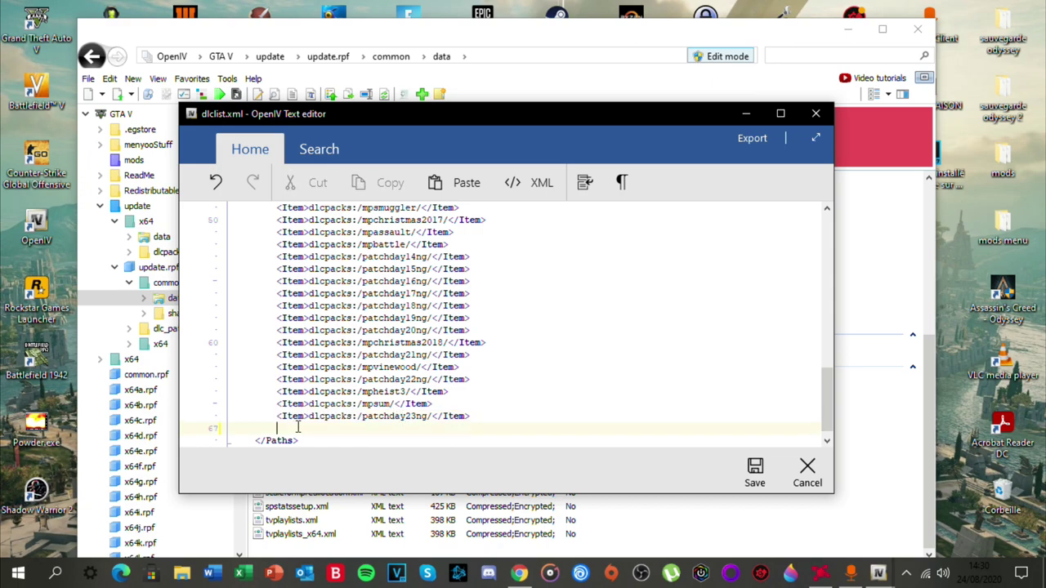
type("<Item>dlcpacks:/")
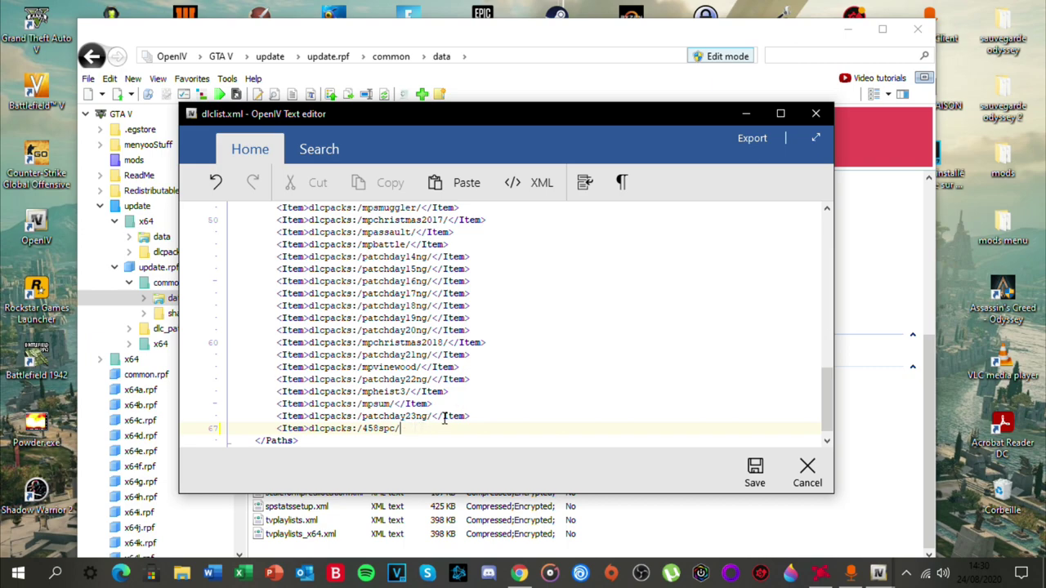
left_click_drag(433, 418, 470, 418)
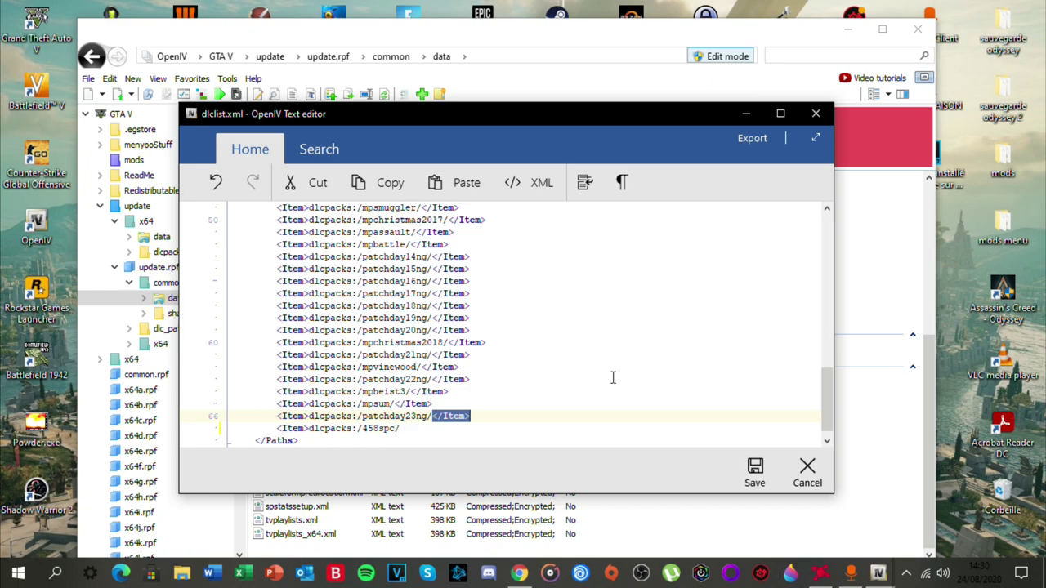
left_click(413, 428)
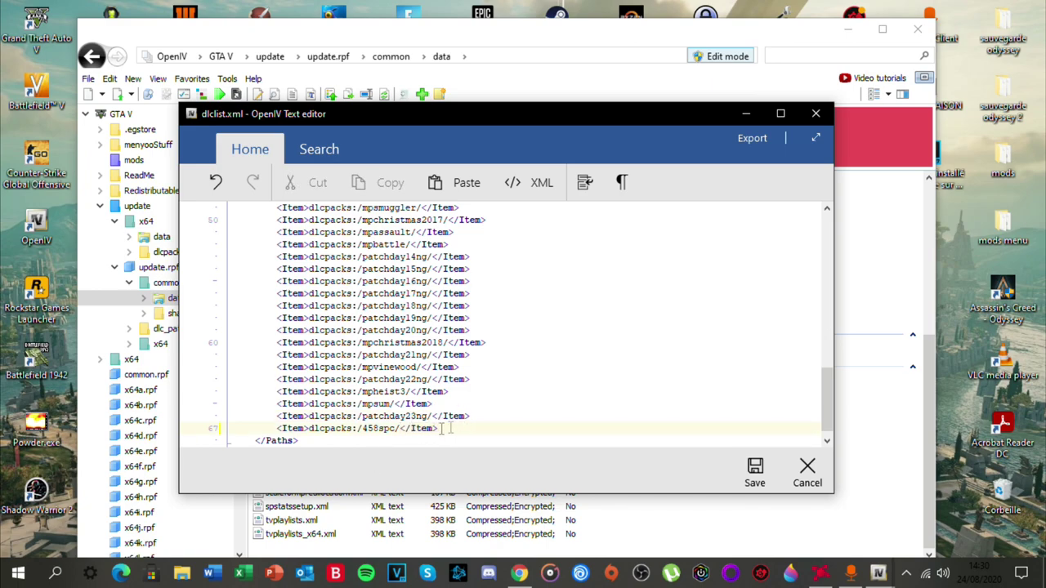
left_click(755, 470)
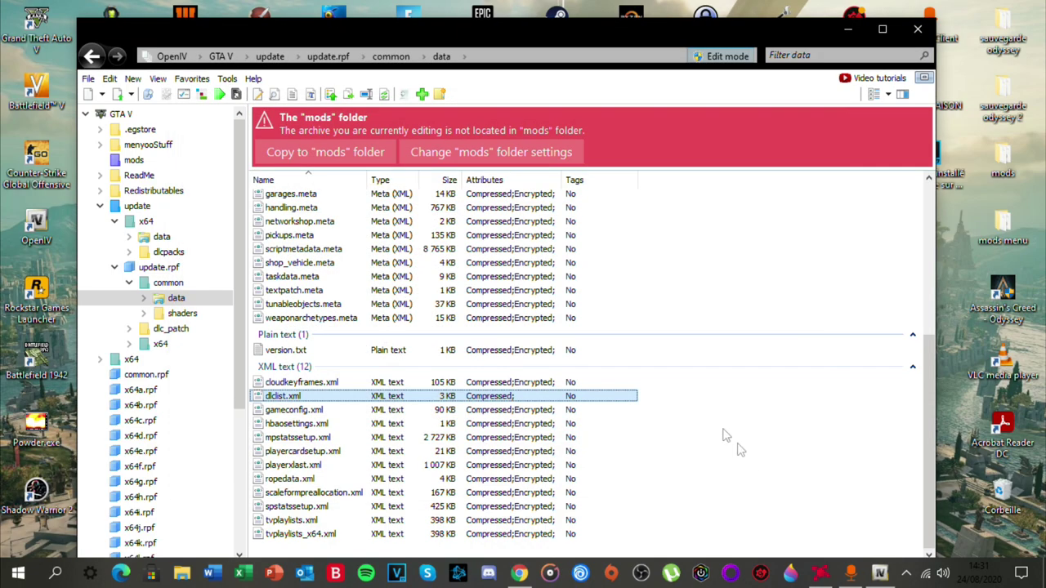
Close OpenIV and open the archive c4a5c0-Bugatti Veyron V6 - Final.rar from the Téléchargements folder
left_click(918, 30)
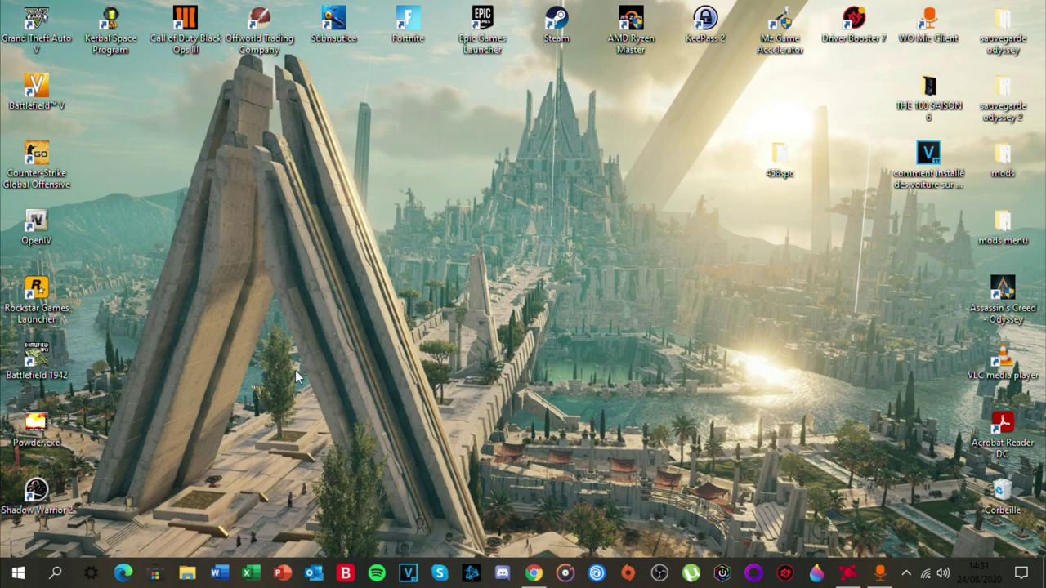
left_click(188, 573)
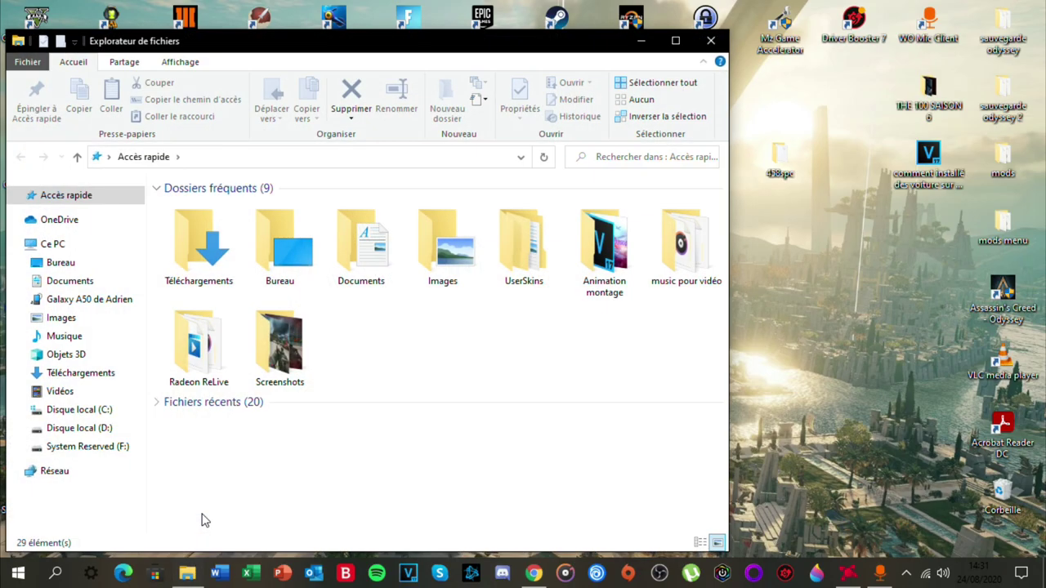
left_click(72, 372)
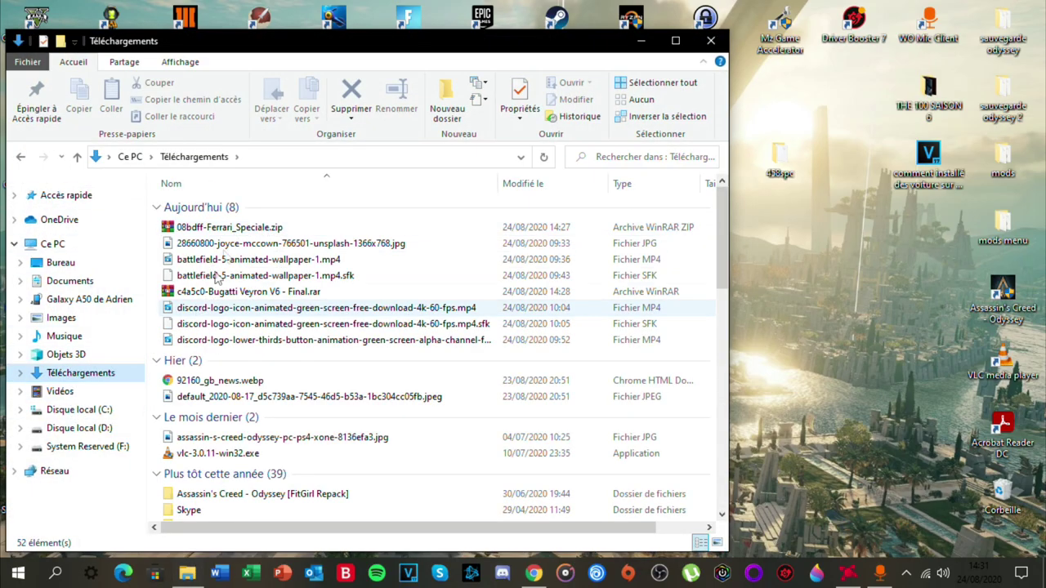
scroll(236, 306, "down", 7)
scroll(235, 307, "up", 7)
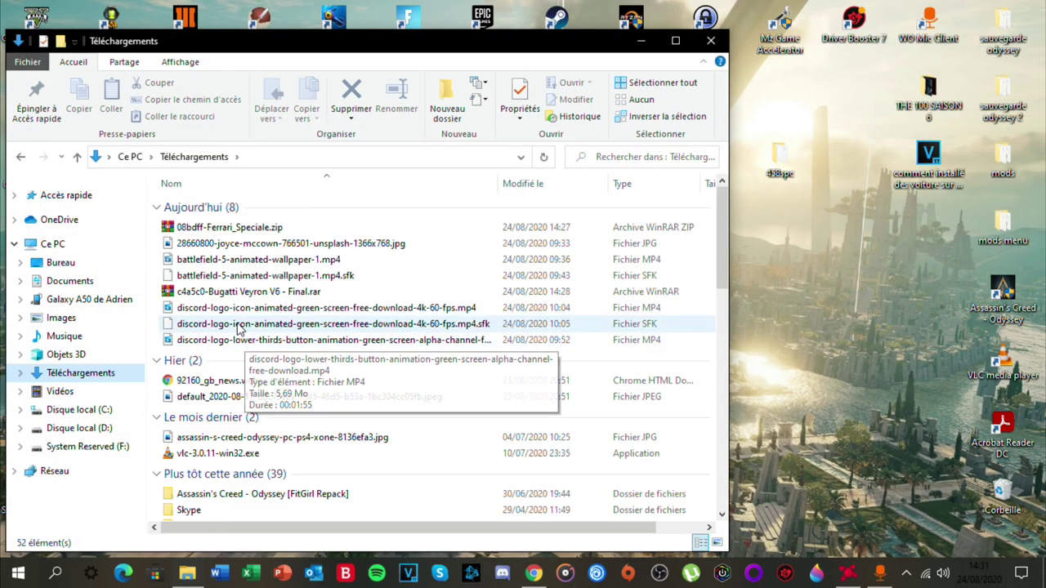
left_click(263, 295)
double_click(263, 294)
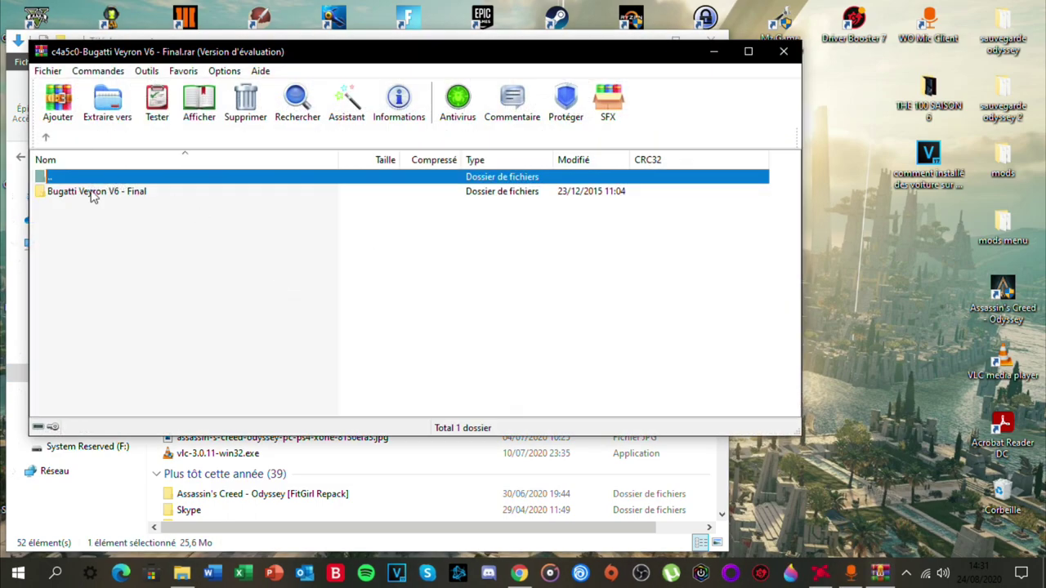
Extract the bugatti folder from Bugatti Veyron V6 - Final\Add-on to the desktop, and close the archive and File Explorer
double_click(93, 193)
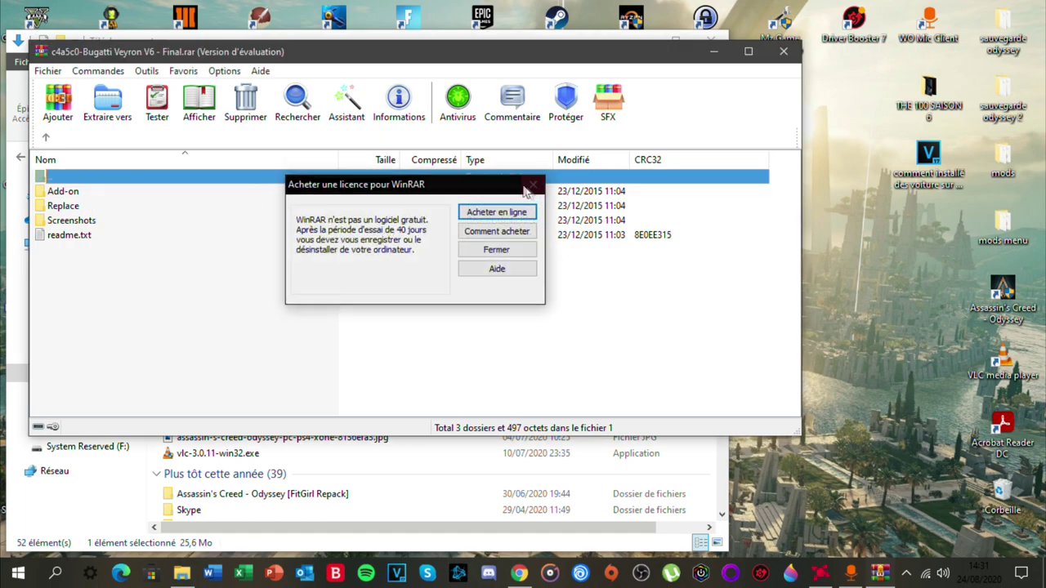
left_click(539, 182)
left_click(150, 193)
double_click(149, 193)
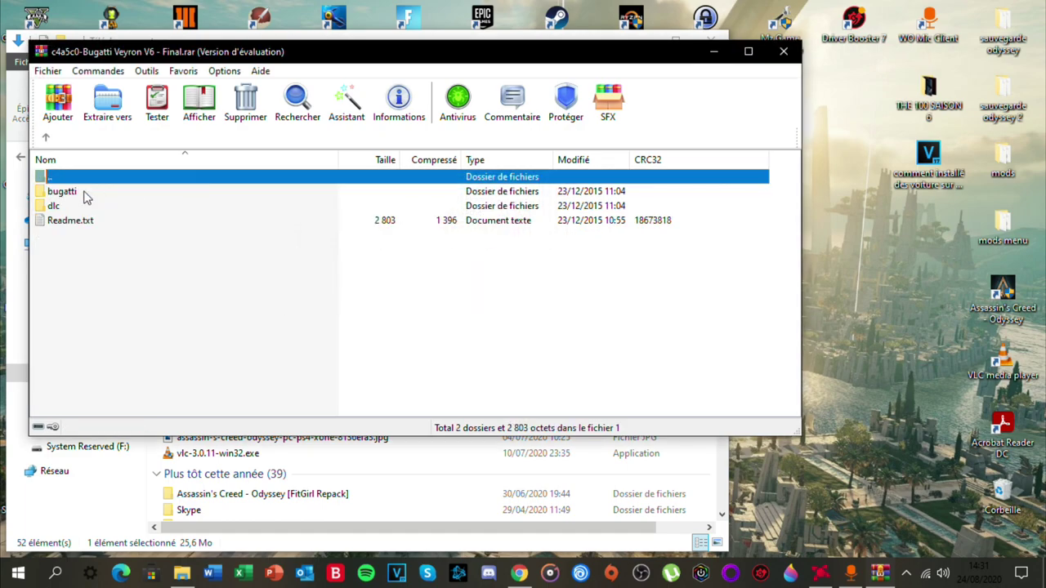
double_click(85, 193)
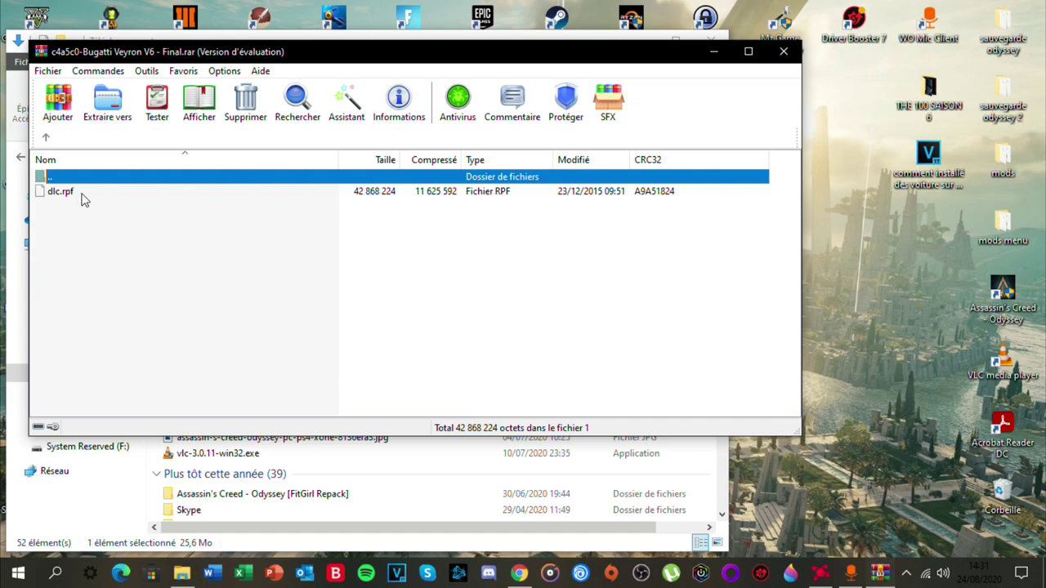
double_click(72, 177)
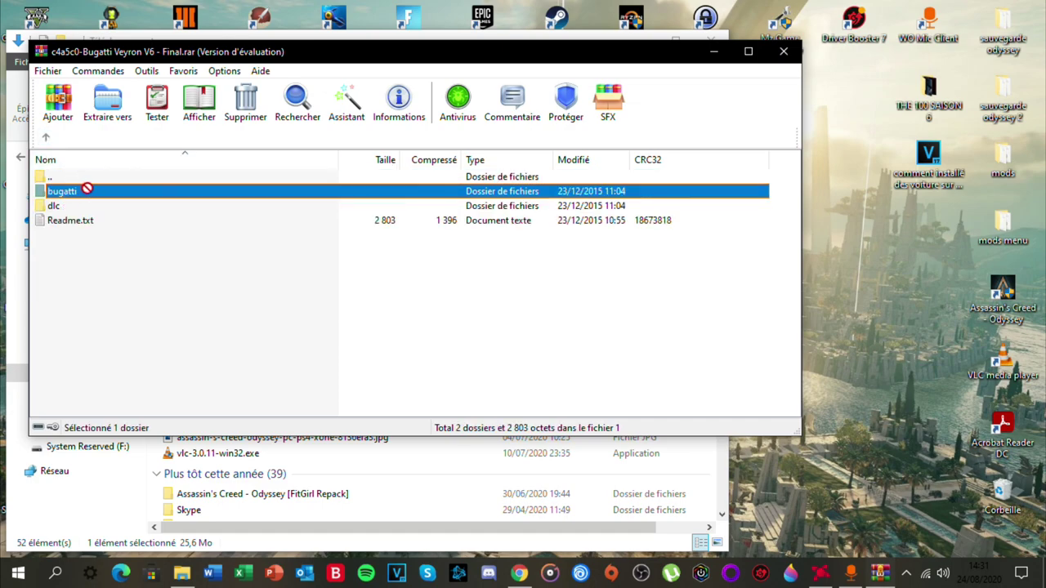
left_click_drag(62, 190, 854, 228)
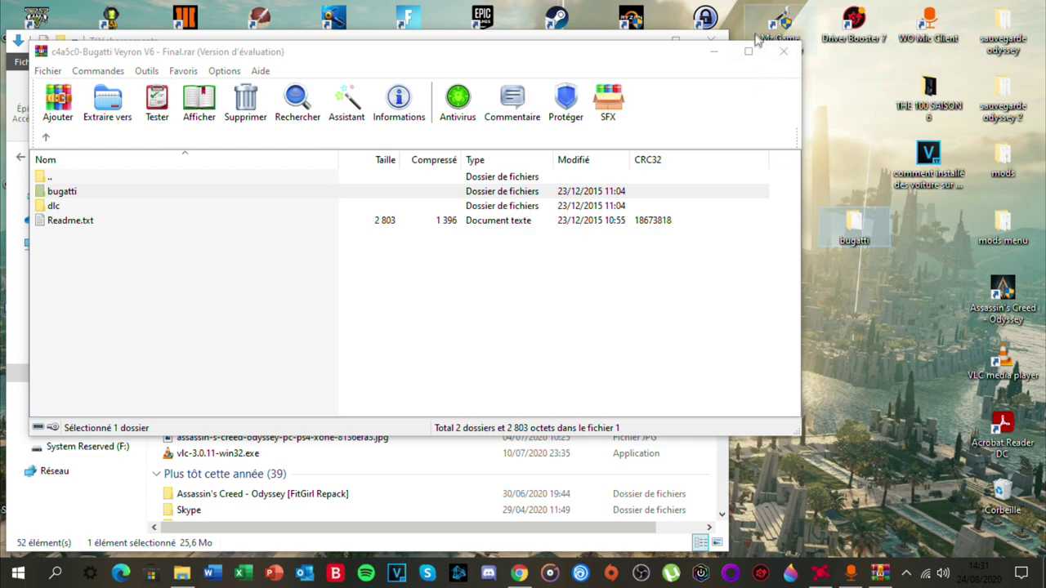
left_click(783, 53)
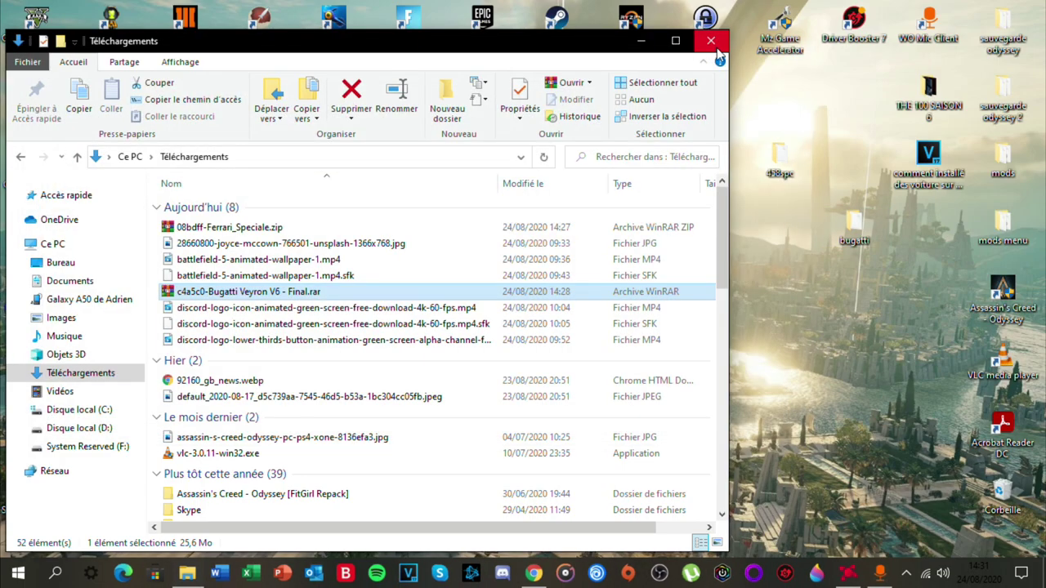
left_click(717, 46)
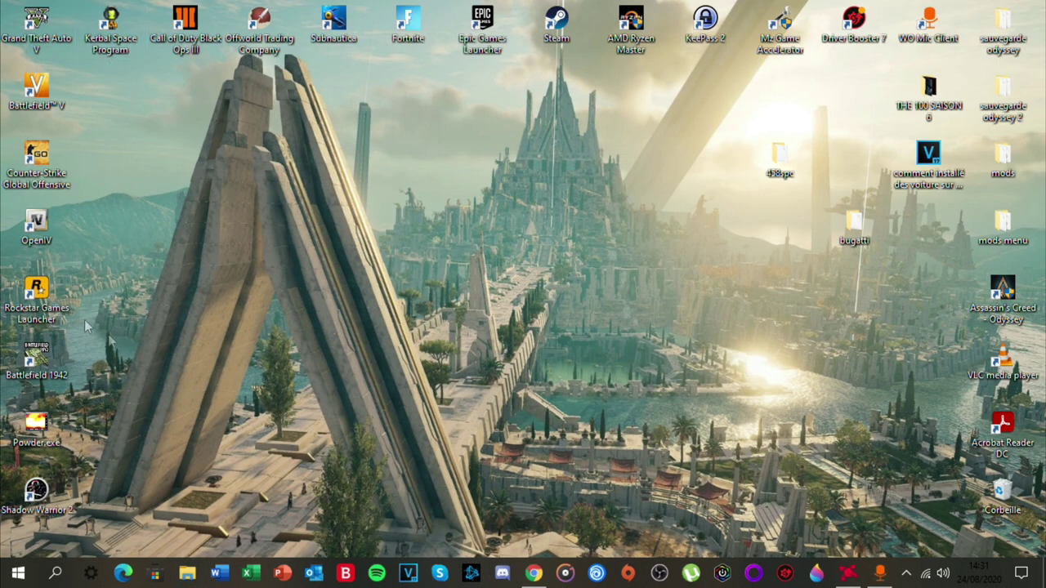
Start OpenIV for the Windows version of Grand Theft Auto V and go to update\x64\dlcpacks
double_click(37, 229)
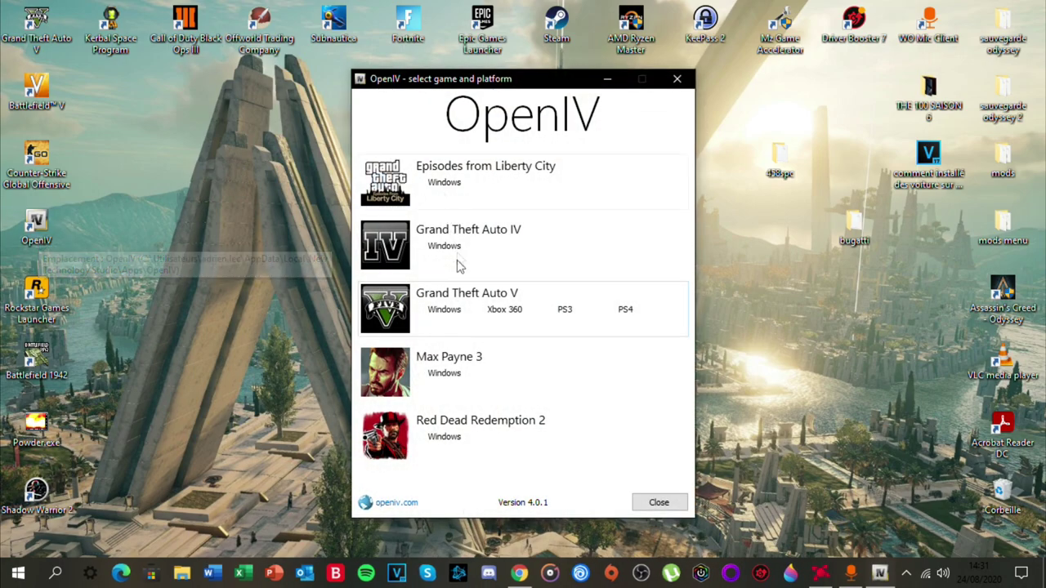
left_click(446, 311)
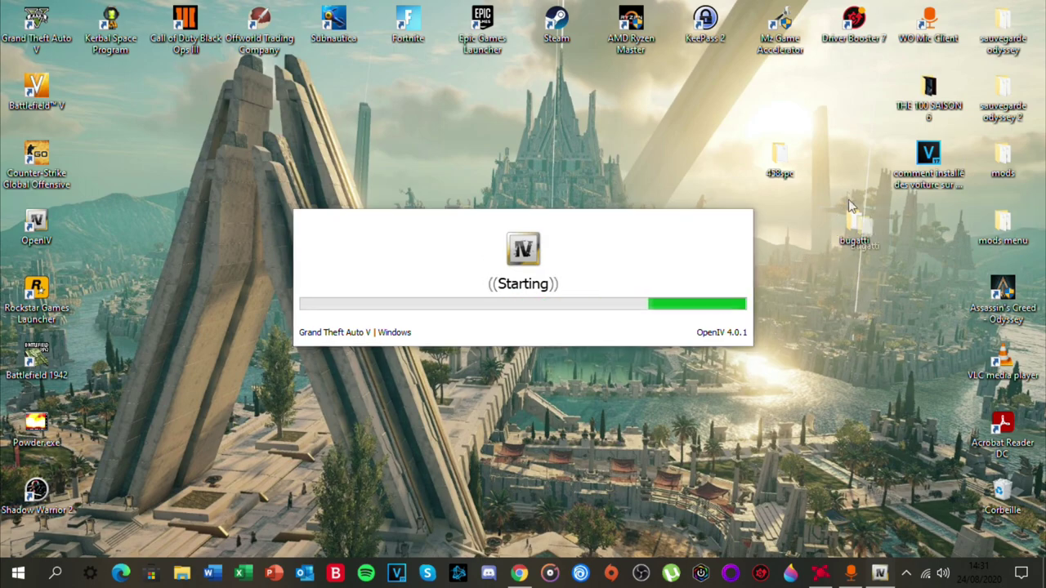
left_click_drag(870, 307, 840, 280)
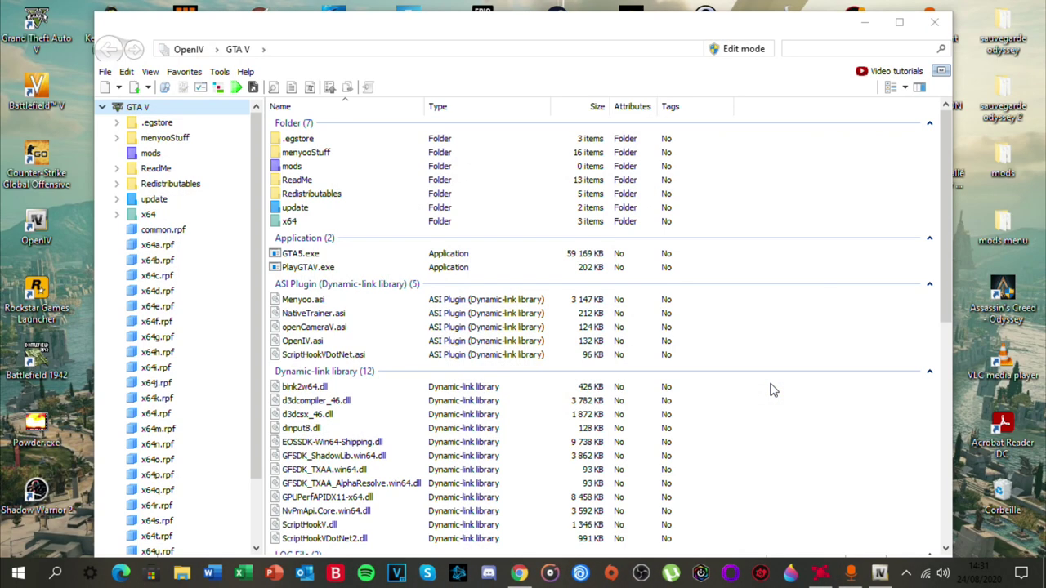
double_click(331, 207)
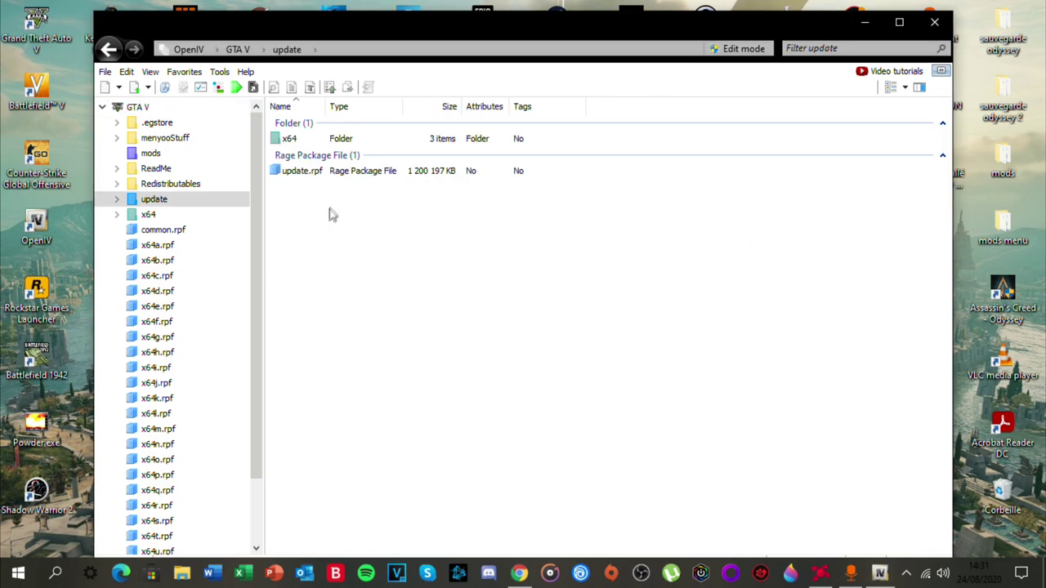
double_click(314, 141)
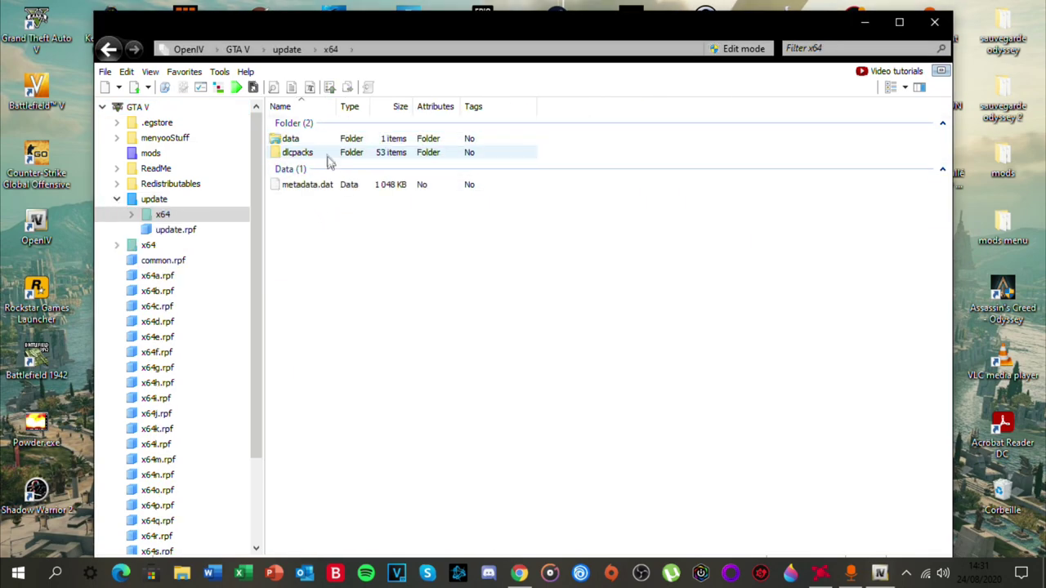
double_click(306, 140)
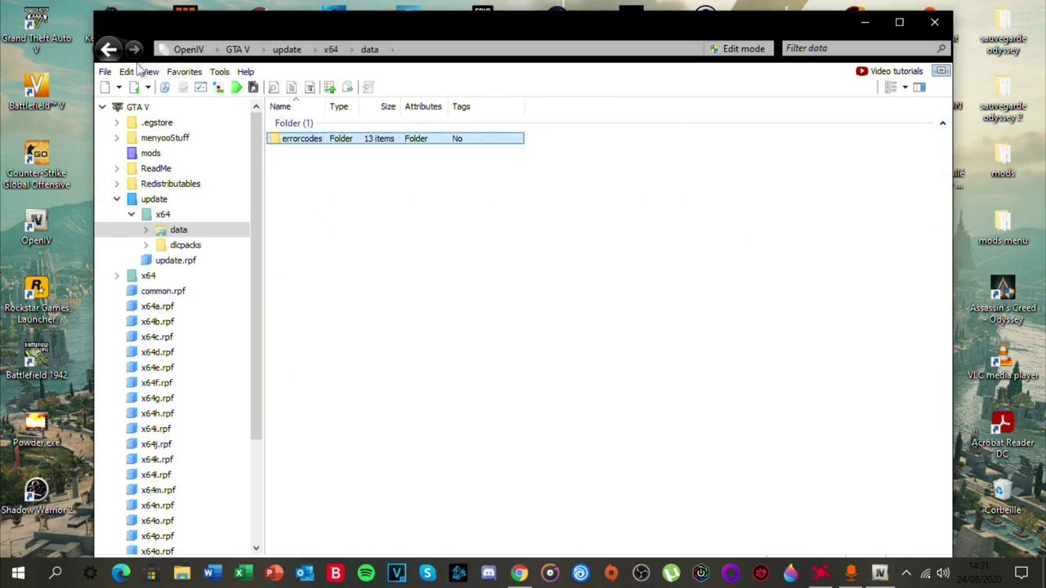
left_click(109, 49)
double_click(297, 152)
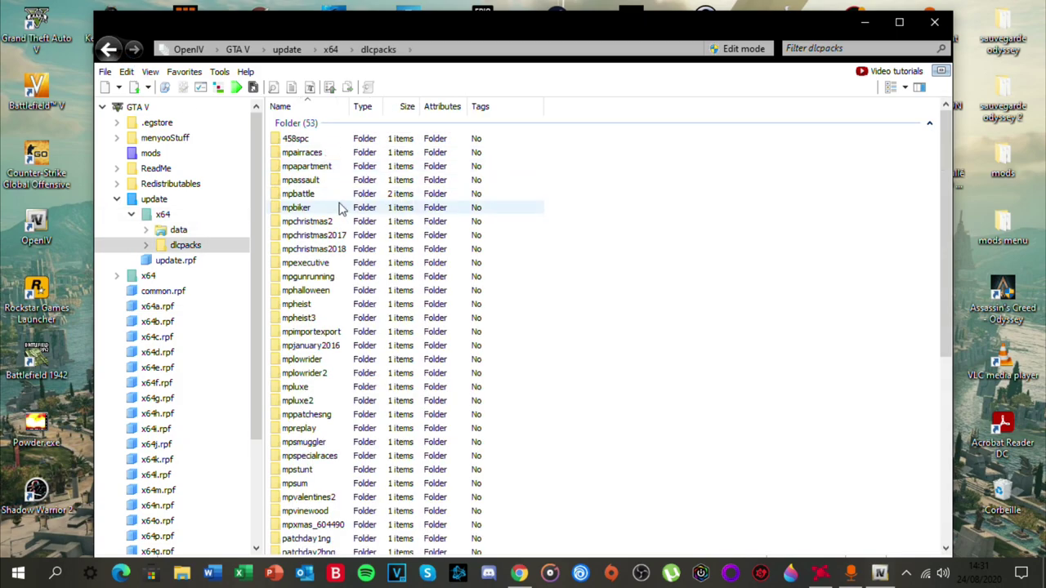
Turn on edit mode, add the bugatti folder from the desktop to dlcpacks, and check for it at the end of the list
left_click_drag(748, 30, 425, 112)
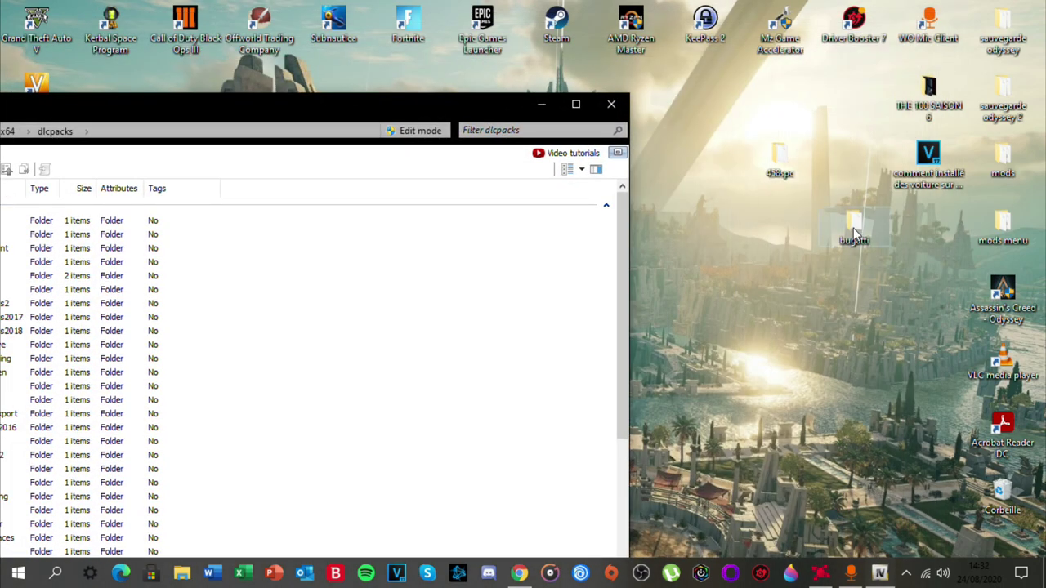
left_click(420, 131)
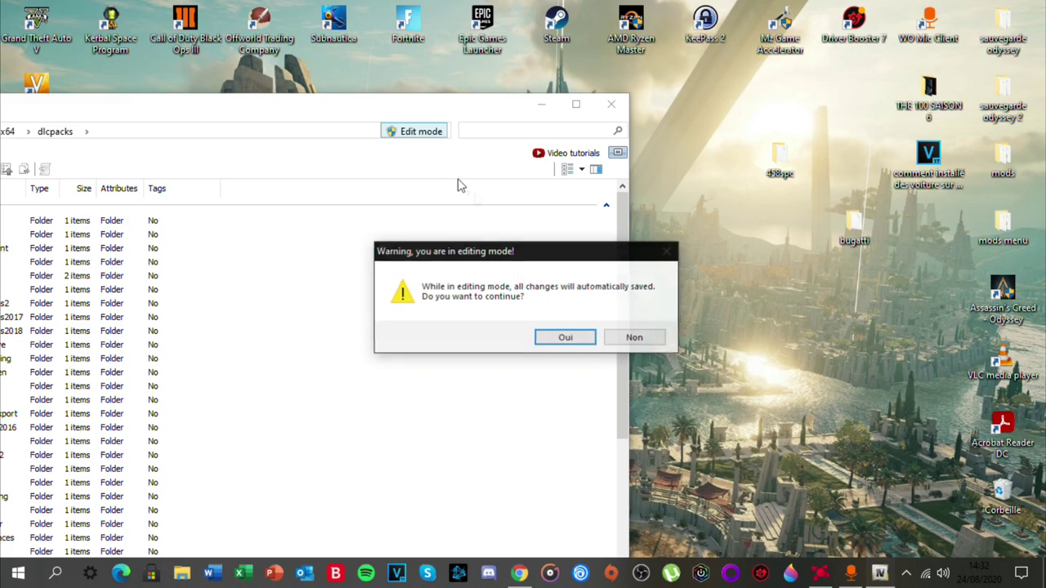
left_click(566, 337)
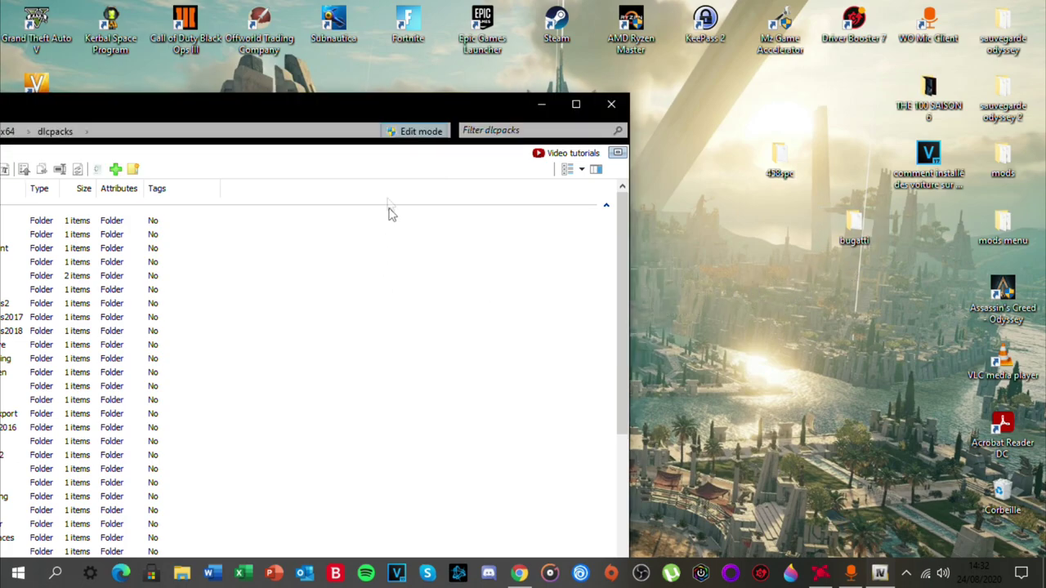
left_click_drag(401, 112, 607, 63)
scroll(409, 376, "down", 10)
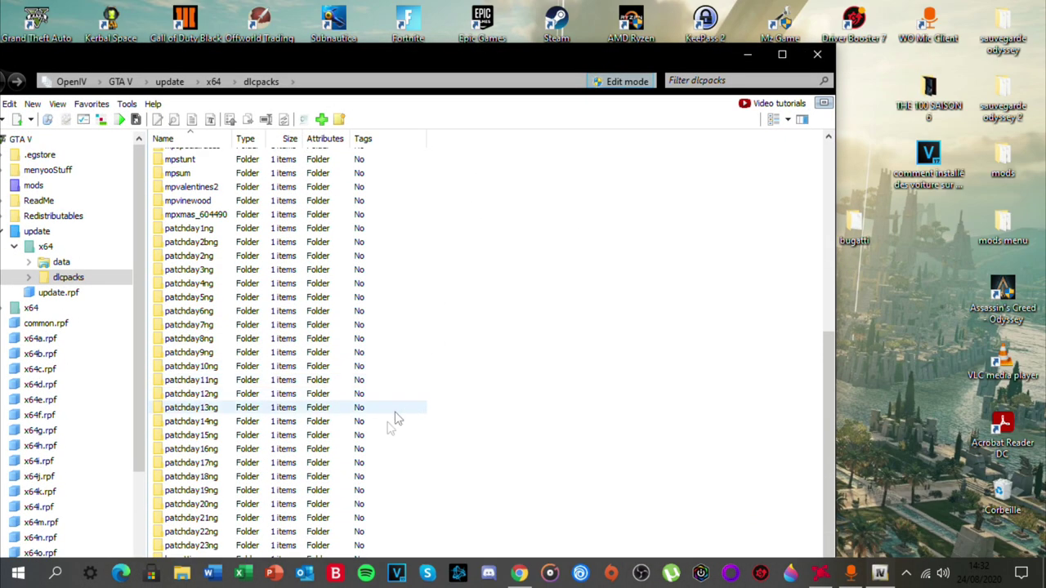
double_click(554, 50)
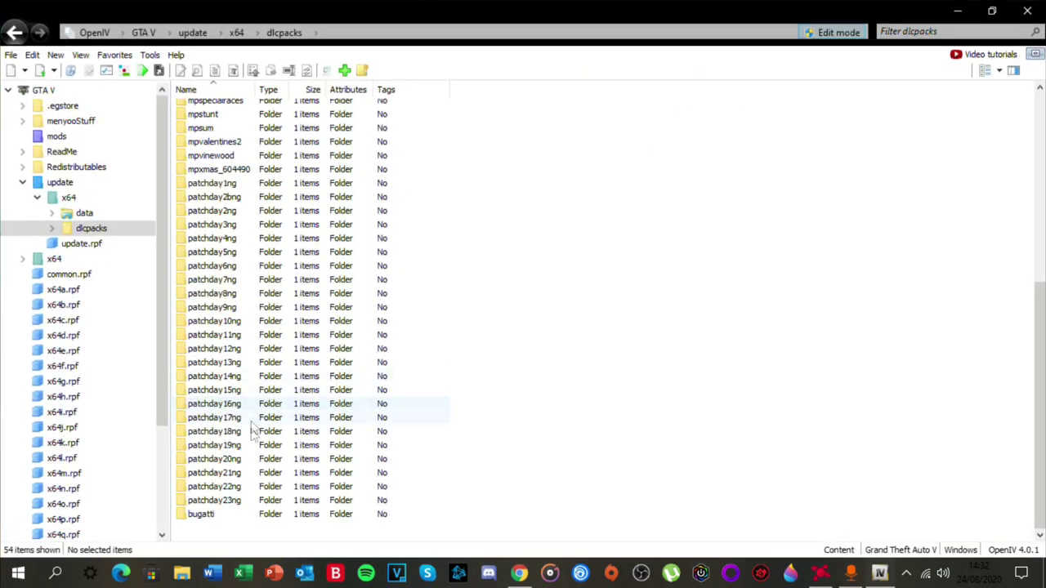
Return to the update folder and go to update.rpf\common\data, down to its XML files
left_click_drag(820, 12, 677, 101)
left_click(51, 134)
left_click(51, 134)
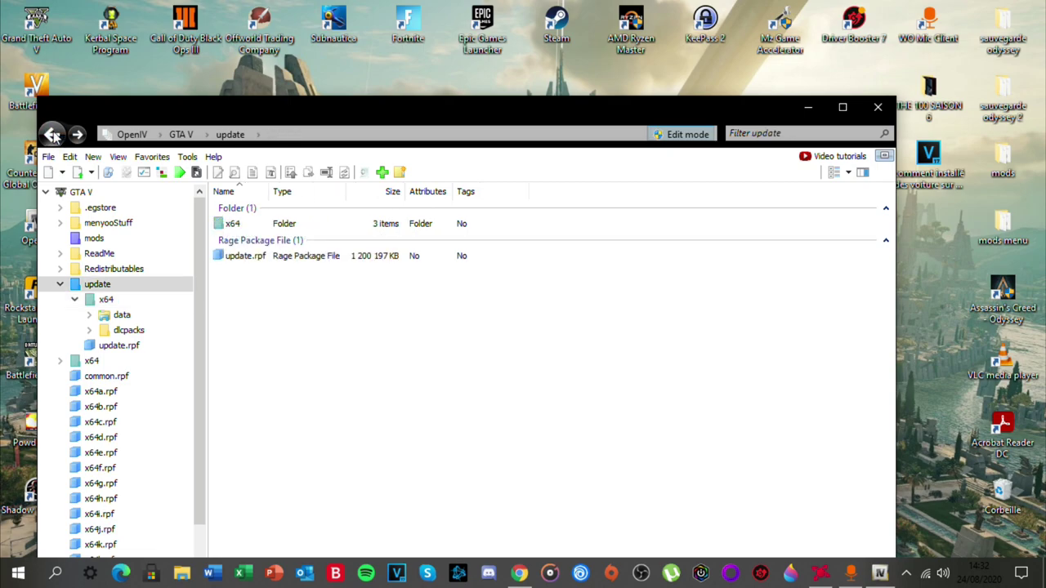
double_click(238, 255)
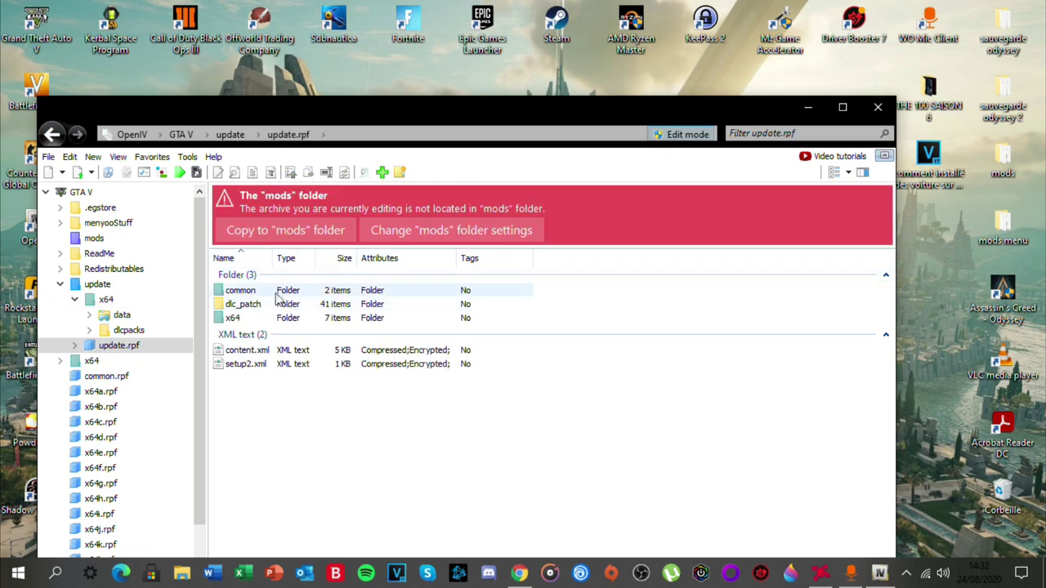
left_click(254, 292)
left_click(254, 293)
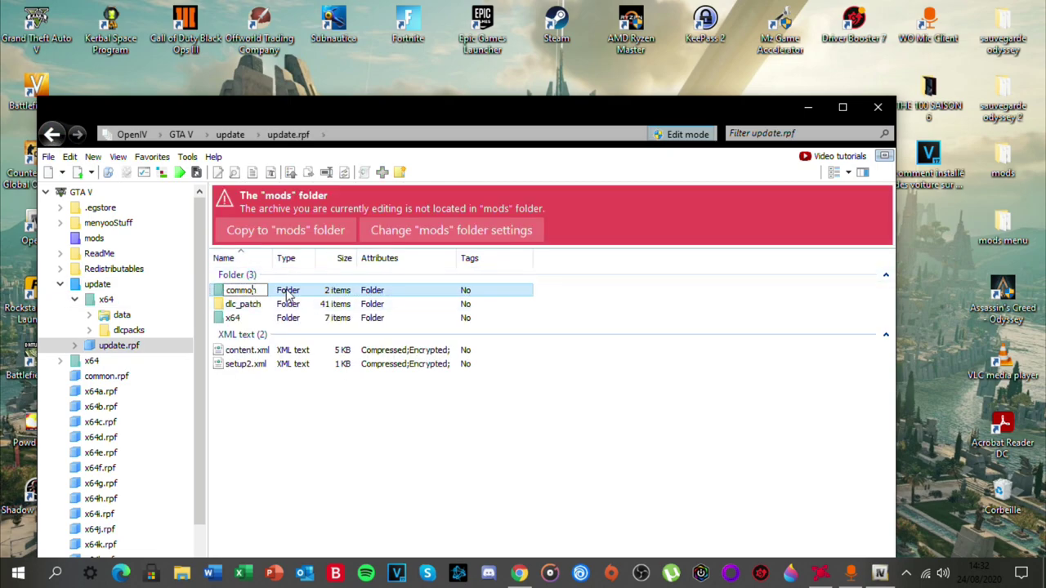
double_click(288, 294)
double_click(257, 290)
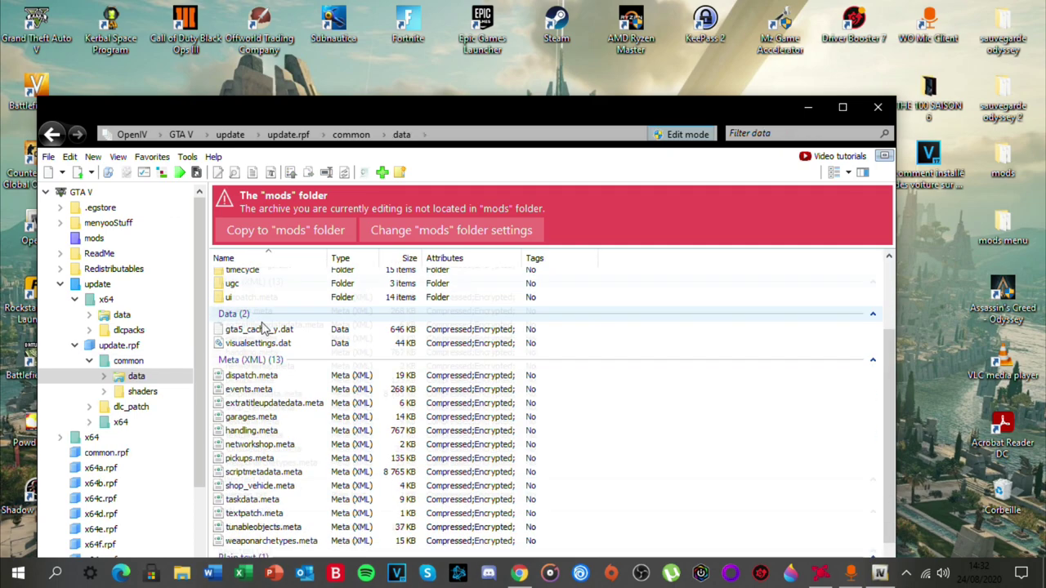
scroll(263, 327, "down", 3)
Open dlclist.xml from update.rpf\common\data for editing and maximize the text editor
double_click(258, 477)
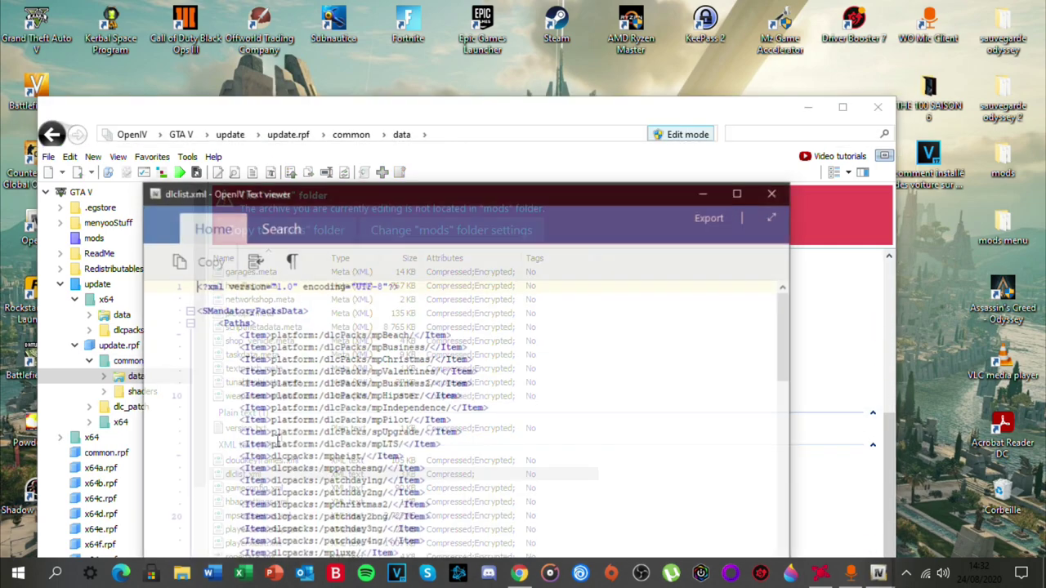
left_click(772, 194)
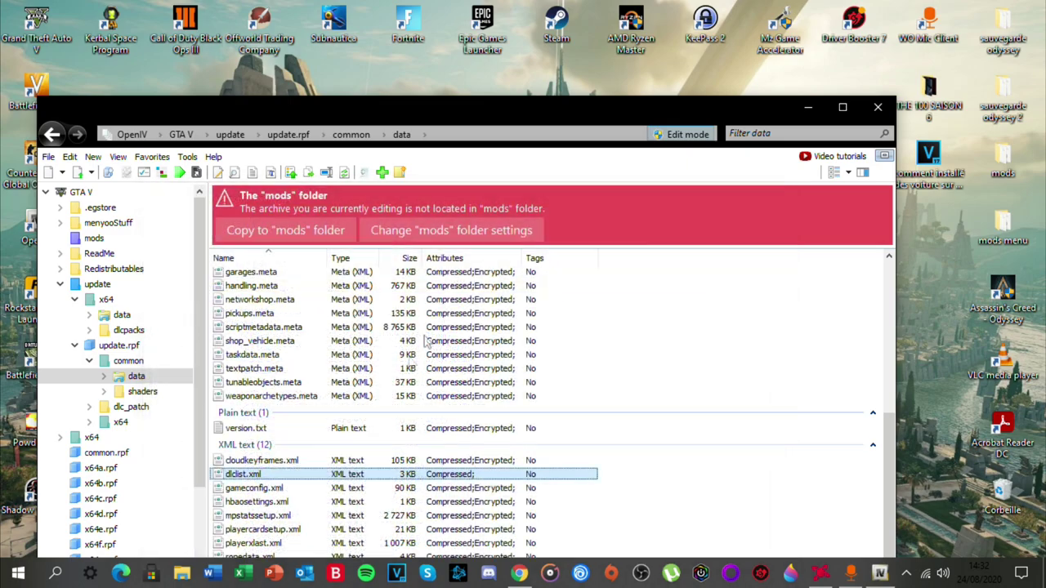
right_click(343, 475)
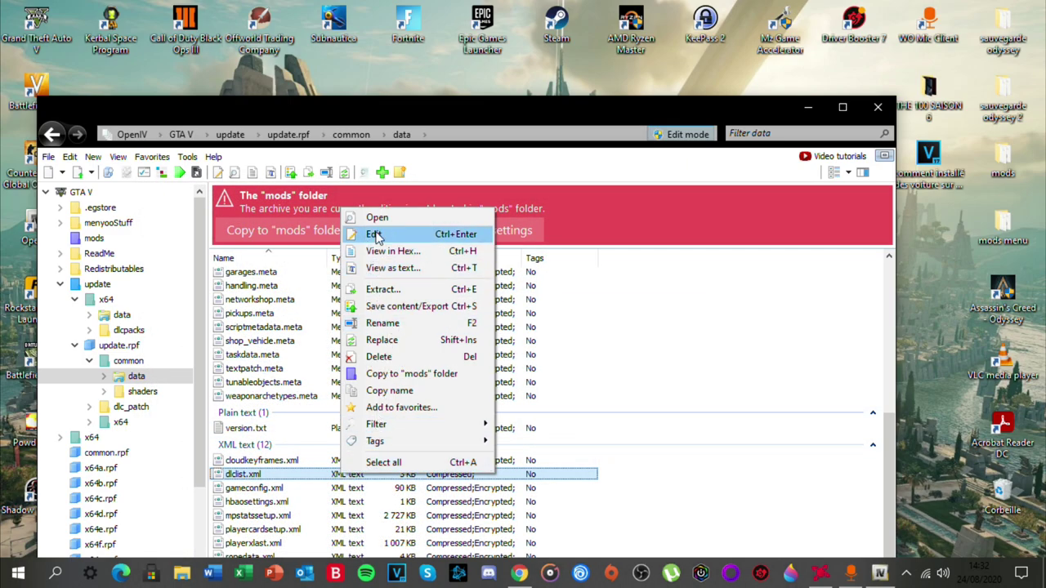
left_click(373, 235)
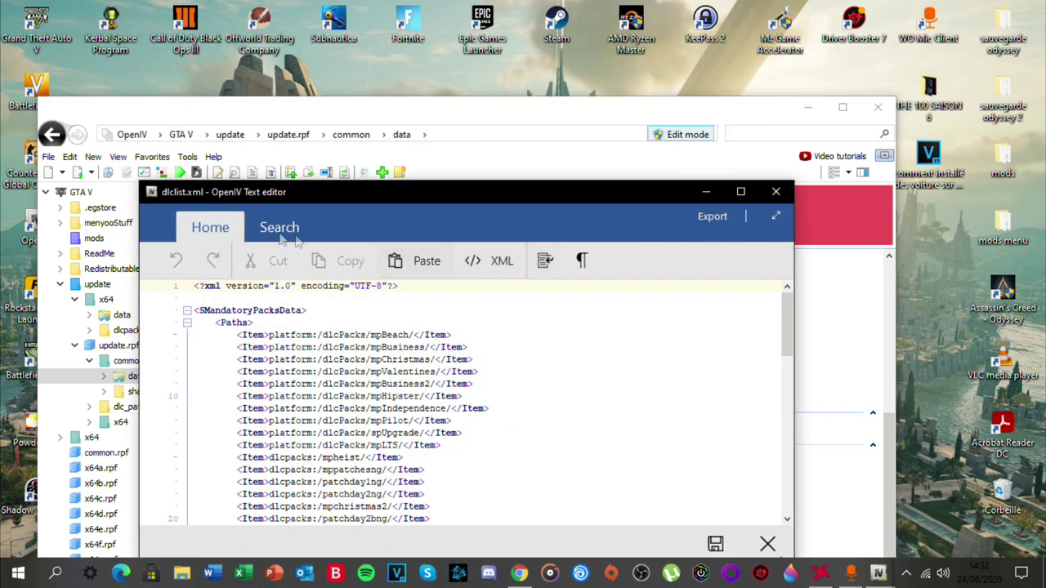
left_click(741, 191)
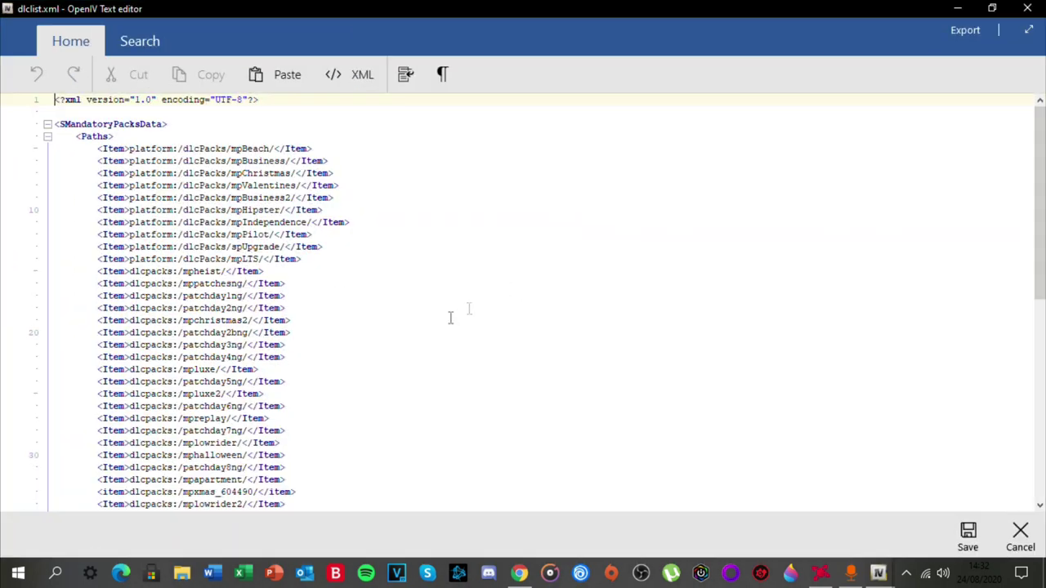
Add a new line below the 458spc entry in dlclist.xml and copy the opening <Item>dlcpacks:/ into it
scroll(278, 466, "down", 11)
left_click(125, 491)
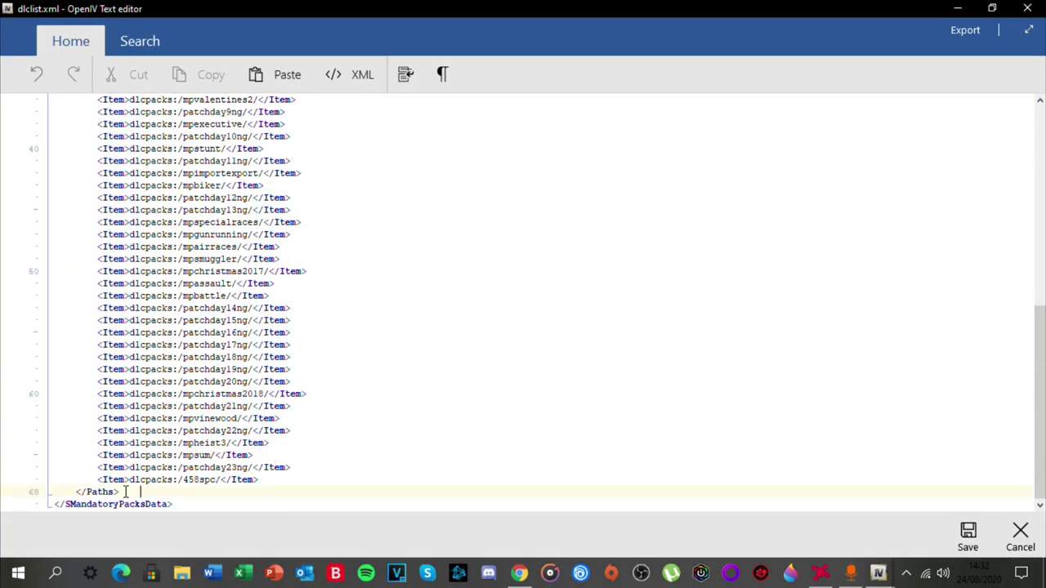
left_click(271, 482)
key("Return")
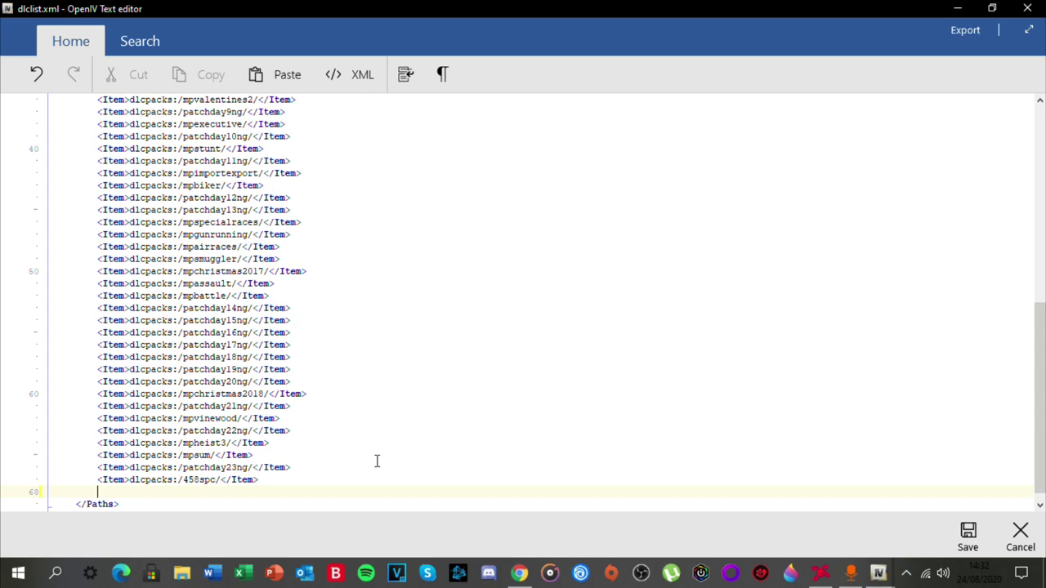
left_click_drag(98, 480, 184, 482)
key("ctrl+c")
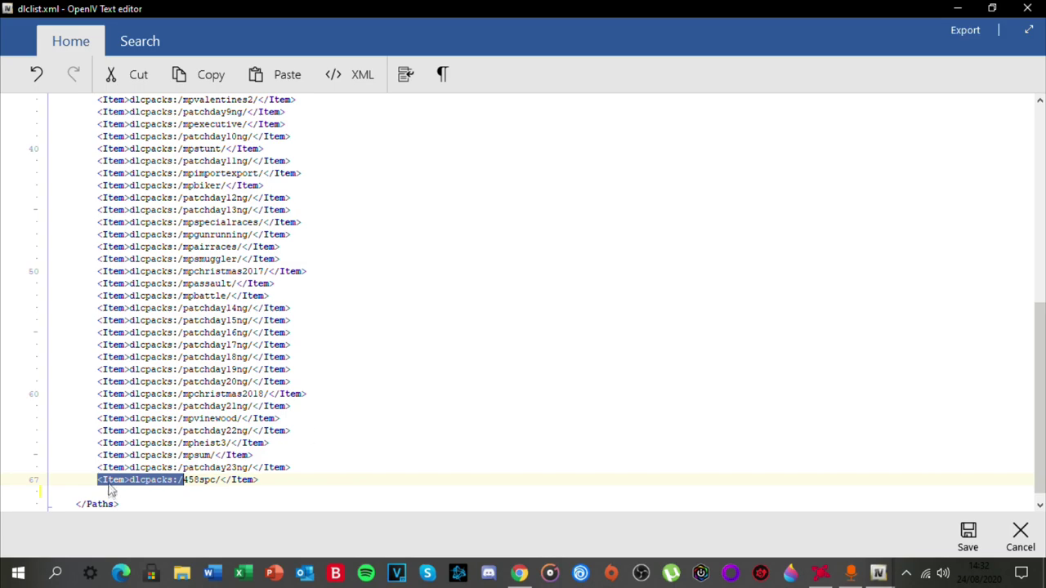
left_click(99, 492)
key("ctrl+v")
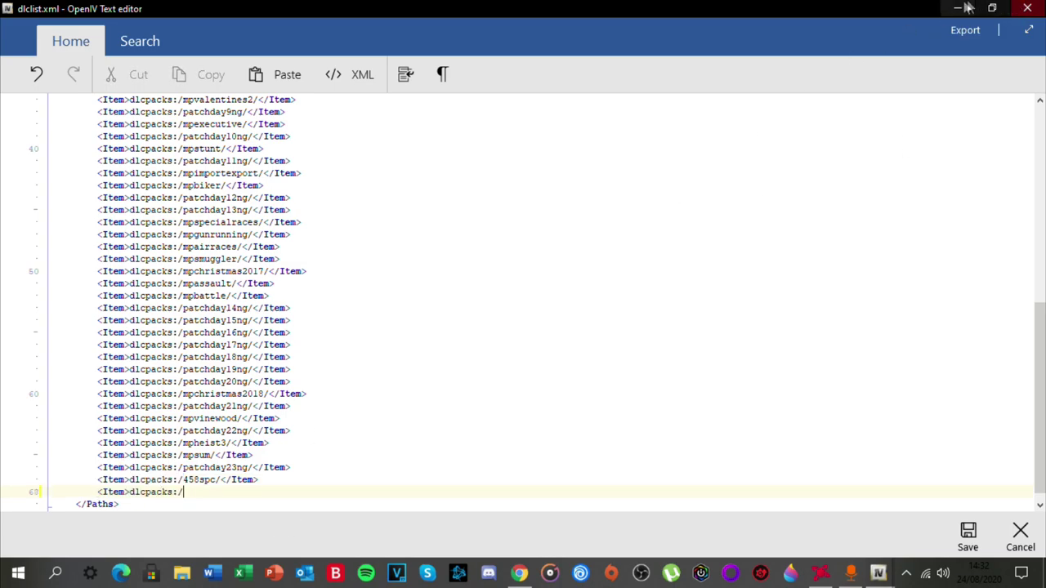
Complete the new entry with bugatti and the closing /</Item> copied from the 458spc line, and save dlclist.xml
left_click(1028, 8)
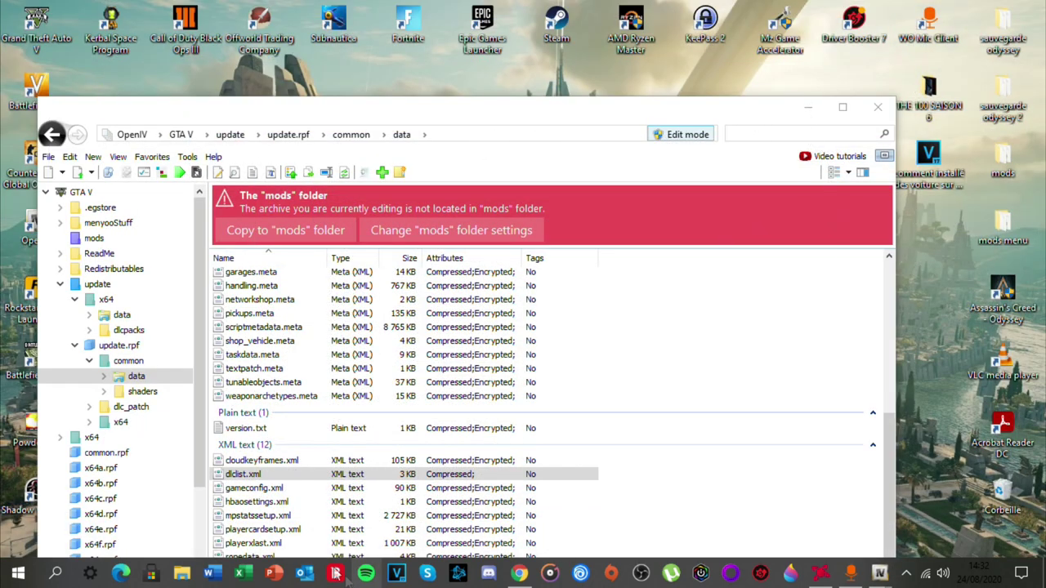
mouse_move(876, 572)
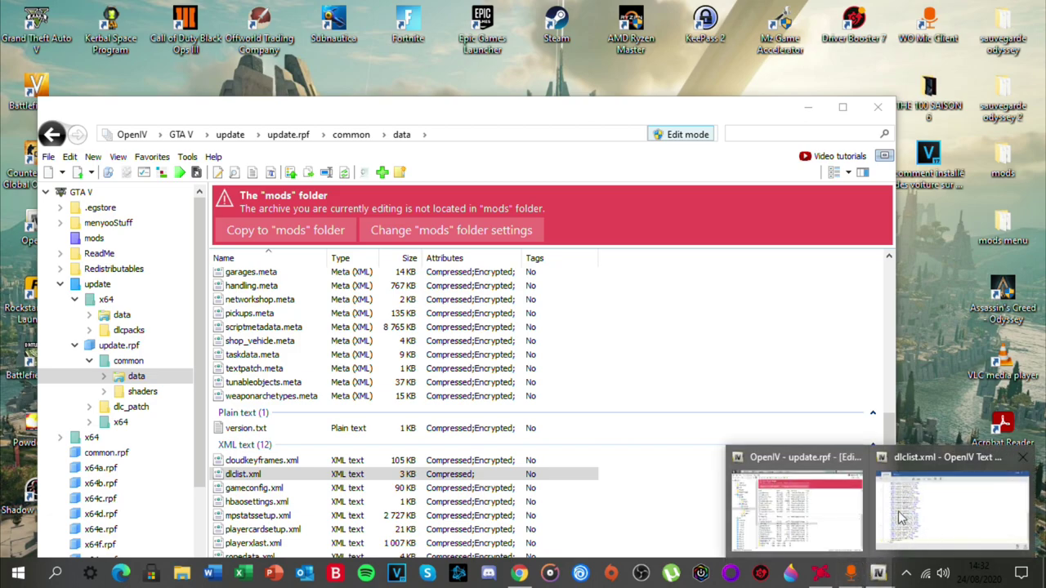
left_click(952, 515)
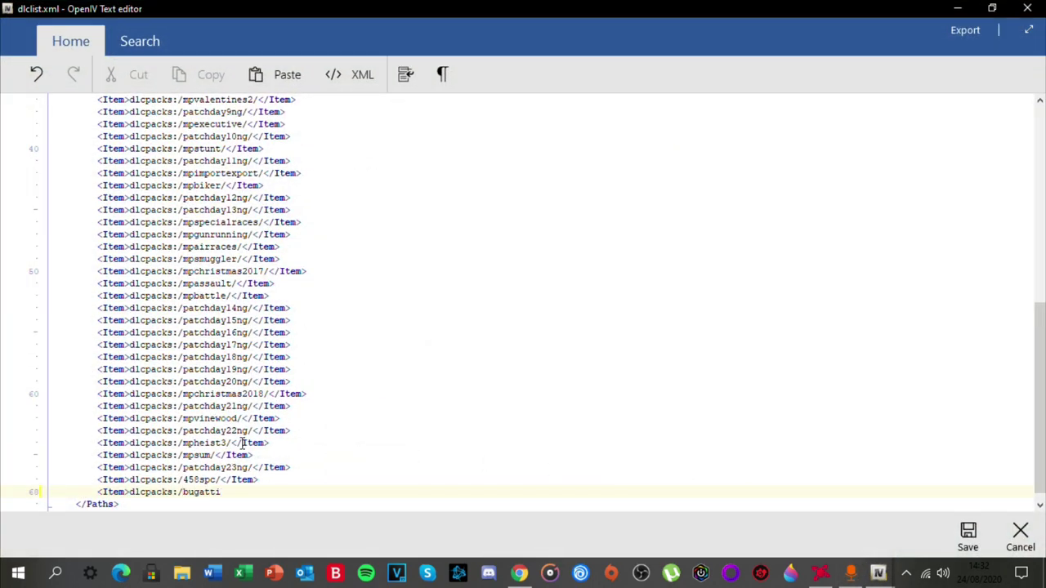
left_click_drag(217, 480, 364, 475)
key("ctrl+c")
left_click(236, 494)
key("ctrl+v")
left_click(968, 536)
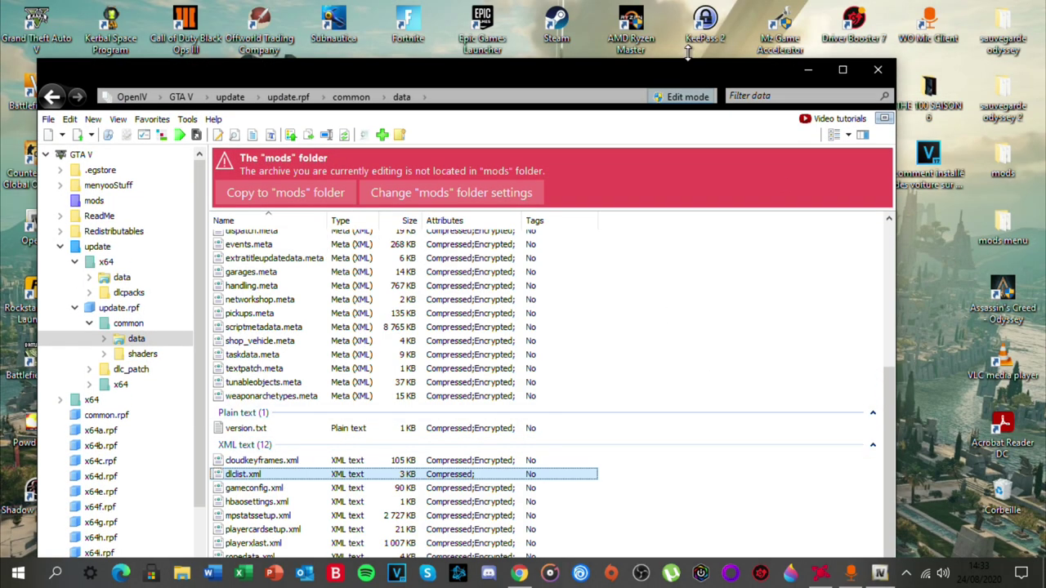
Close OpenIV and launch Grand Theft Auto V from its desktop shortcut, placed in the middle of the desktop
left_click_drag(691, 107, 636, 29)
left_click(788, 29)
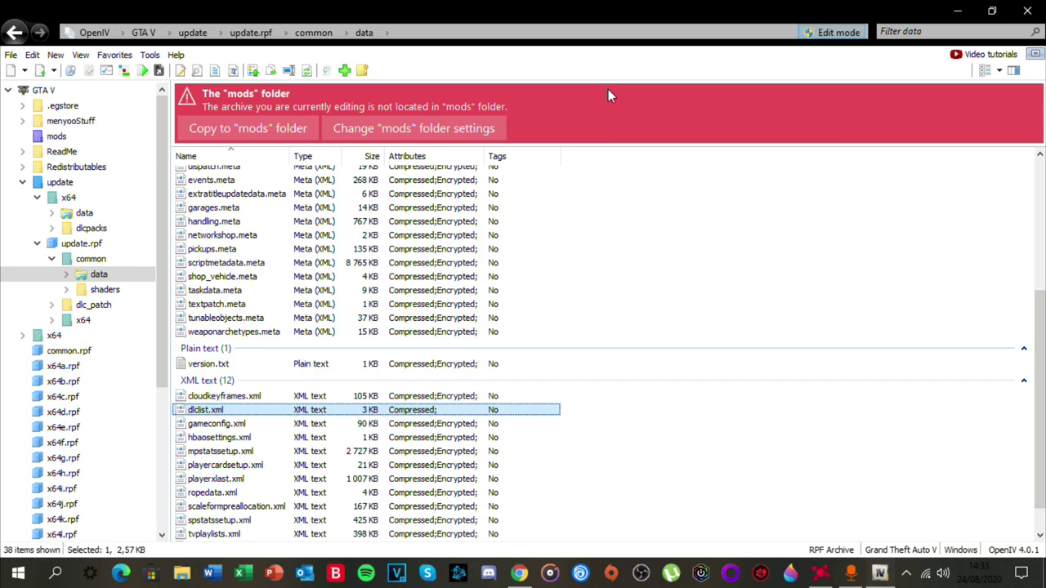
left_click(1027, 10)
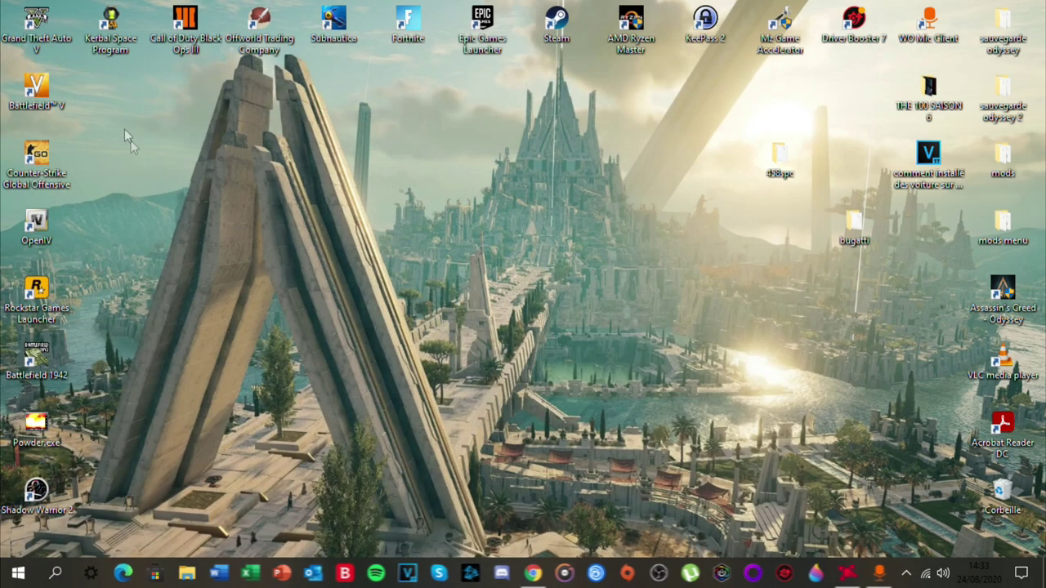
left_click_drag(36, 25, 504, 241)
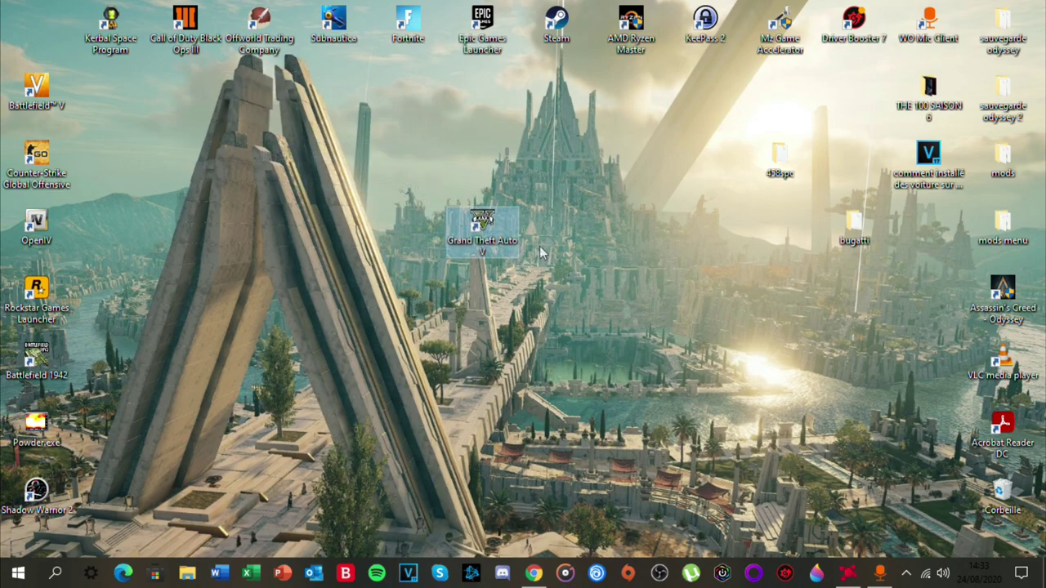
double_click(502, 219)
left_click(399, 393)
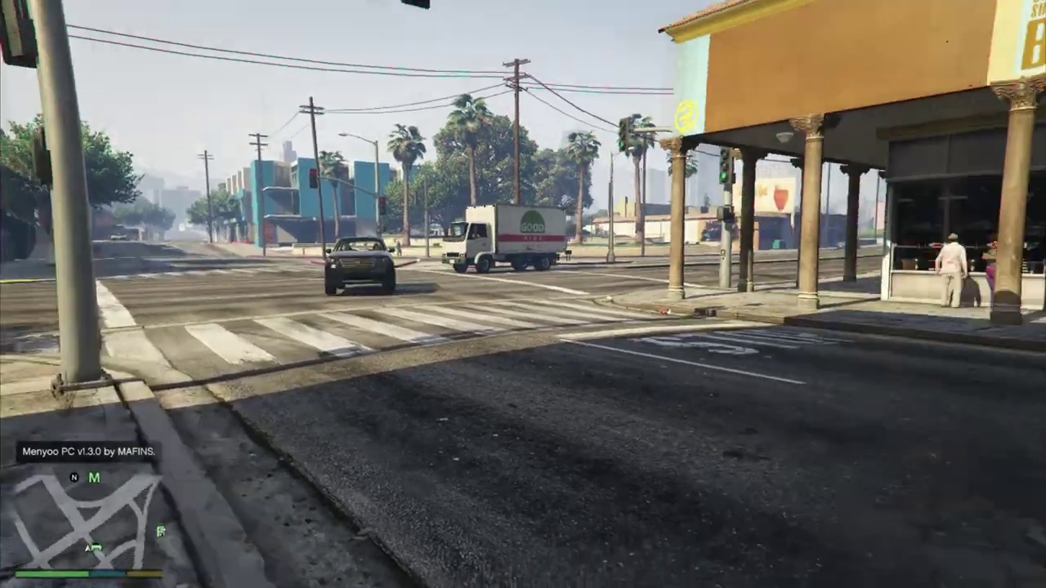
Switch the in-game camera to third person, bring up the Menyoo mod menu and go to Vehicle Options
key("v")
key("Escape")
key("e")
key("e")
key("e")
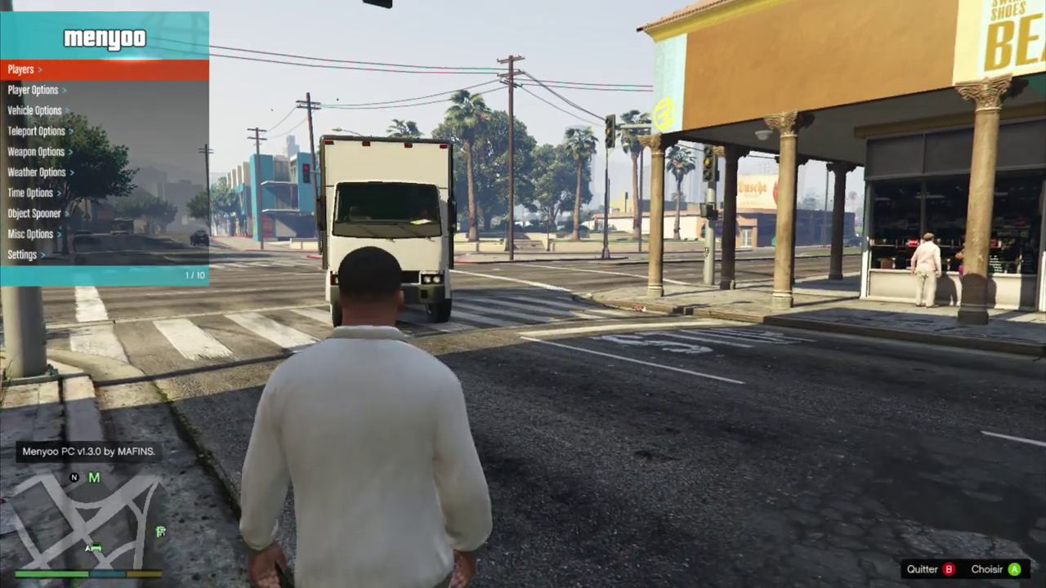
key("Down")
key("Down")
key("Return")
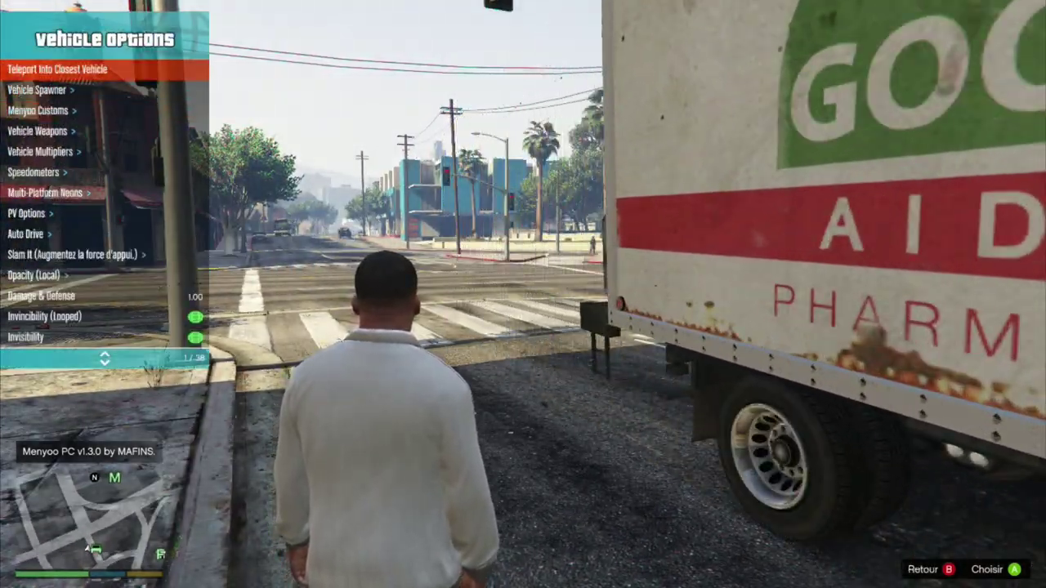
Spawn the Ferrari through the Vehicle Spawner's Input Model option with the model name 458spc
key("Down")
key("Down")
key("Up")
key("Return")
key("Up")
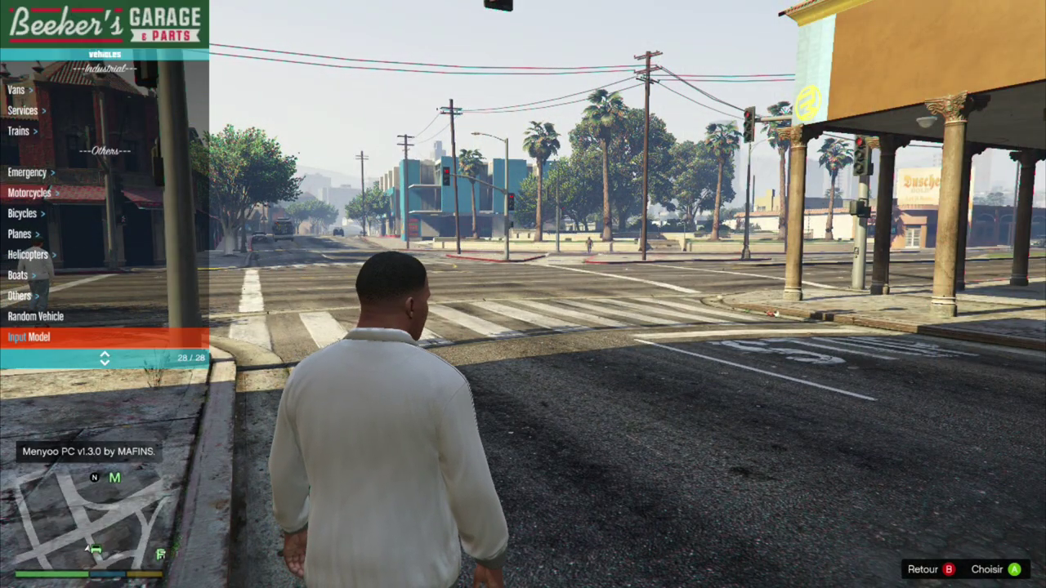
key("Return")
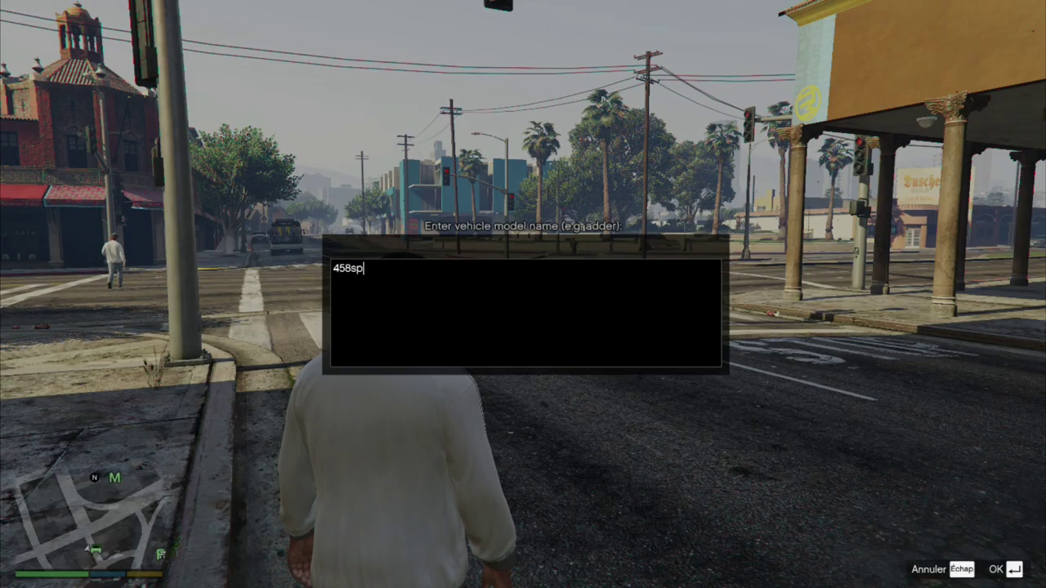
key("Return")
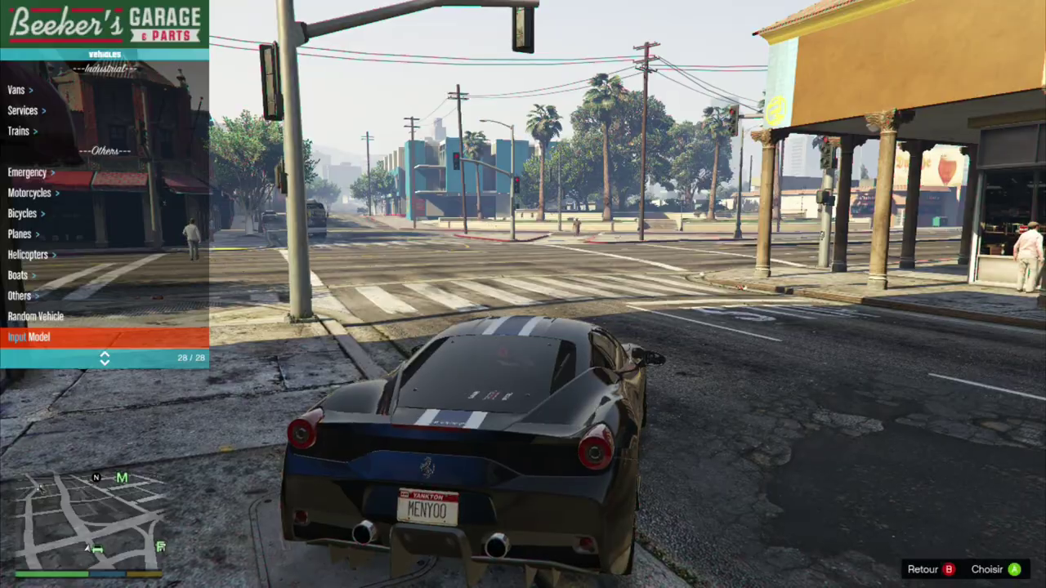
Test-drive the Ferrari down the street and go to the Auto Upgrade option in Menyoo Customs
key("w")
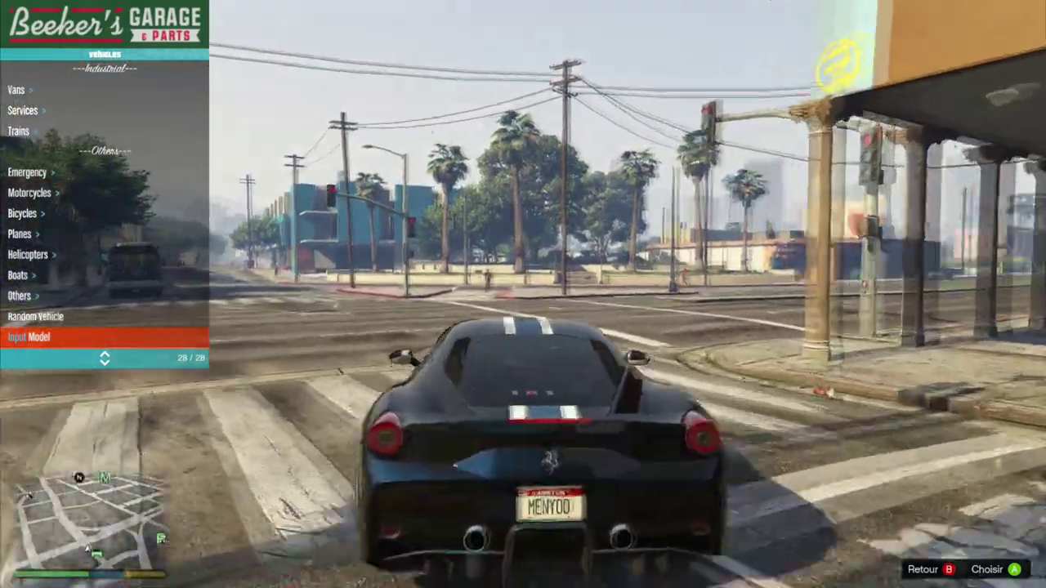
key("c")
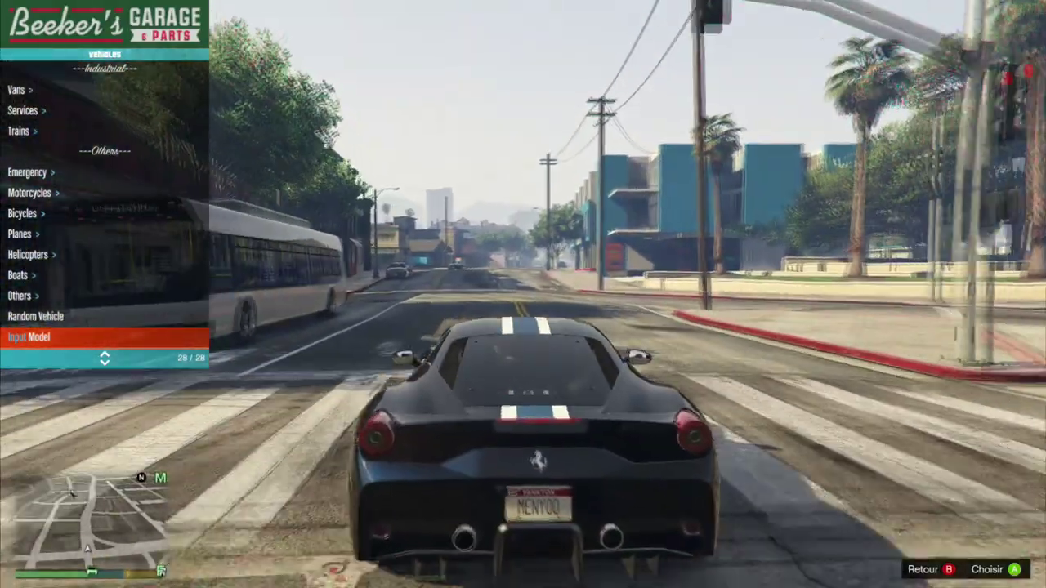
key("w")
key("BackSpace")
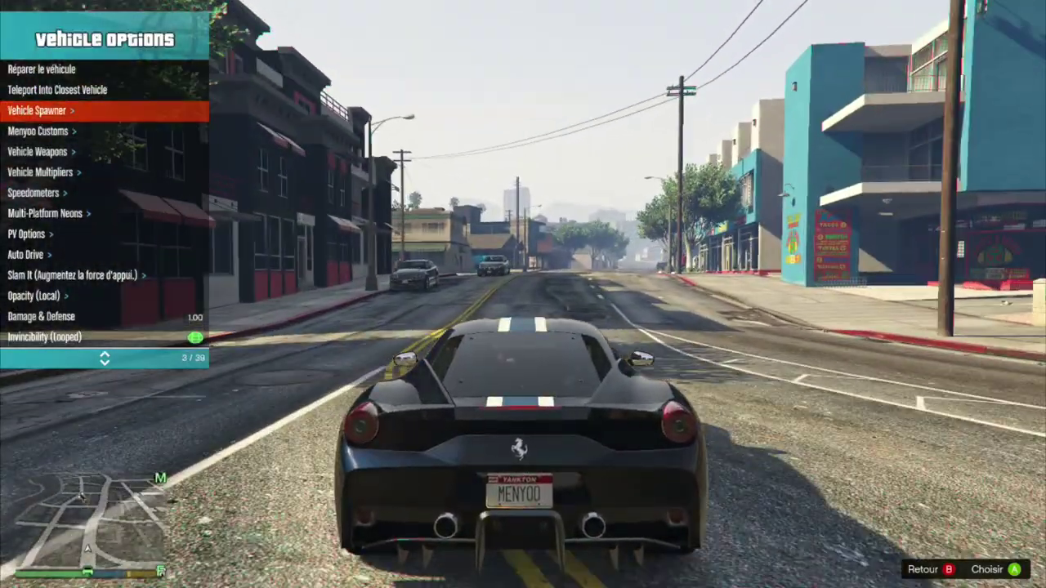
key("Down")
key("Return")
key("Up")
key("Up")
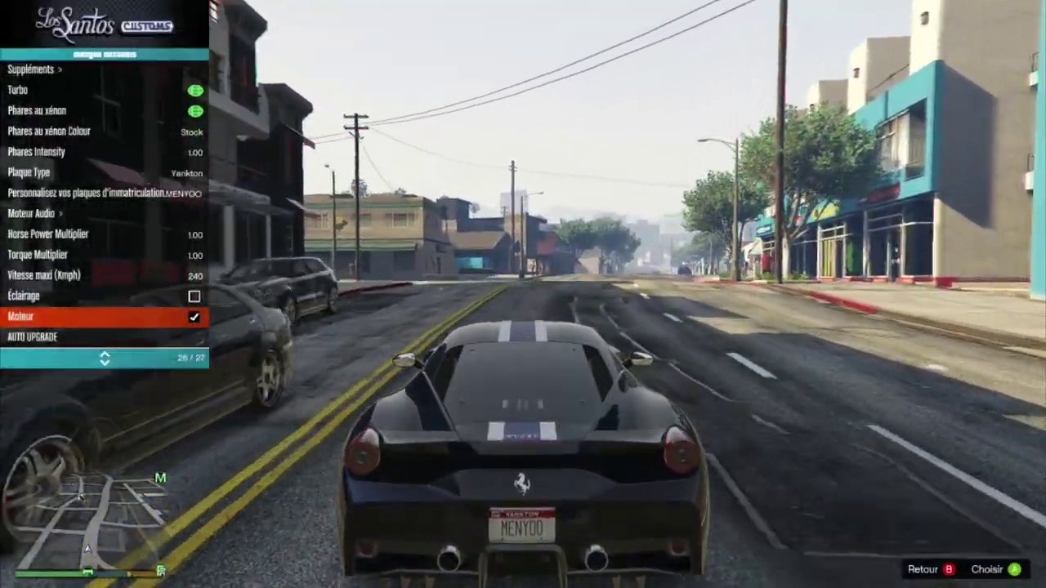
key("Down")
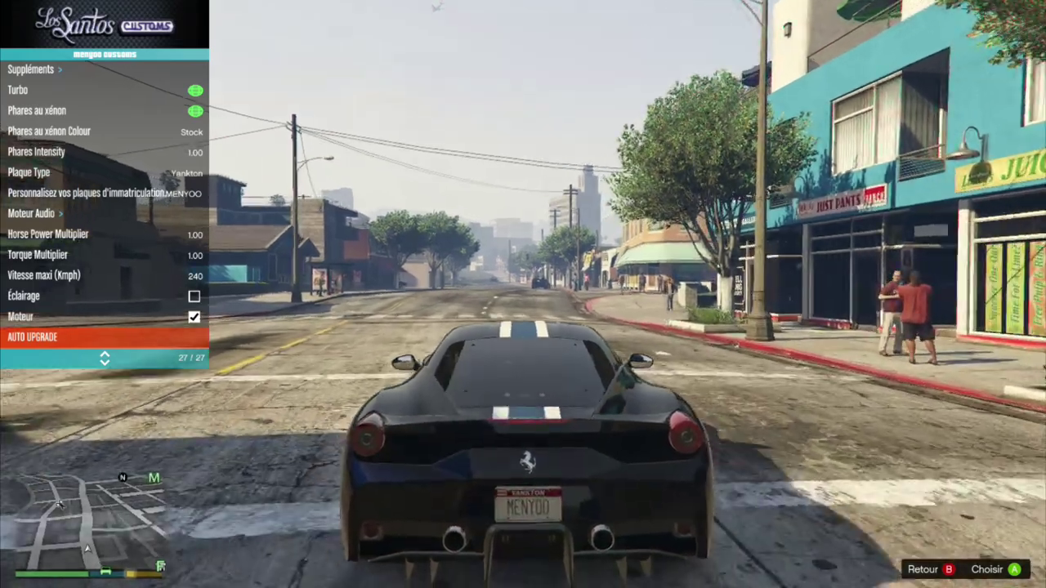
Return to the Vehicle Spawner and spawn the Bugatti through Input Model with the model name bugatti
key("BackSpace")
key("BackSpace")
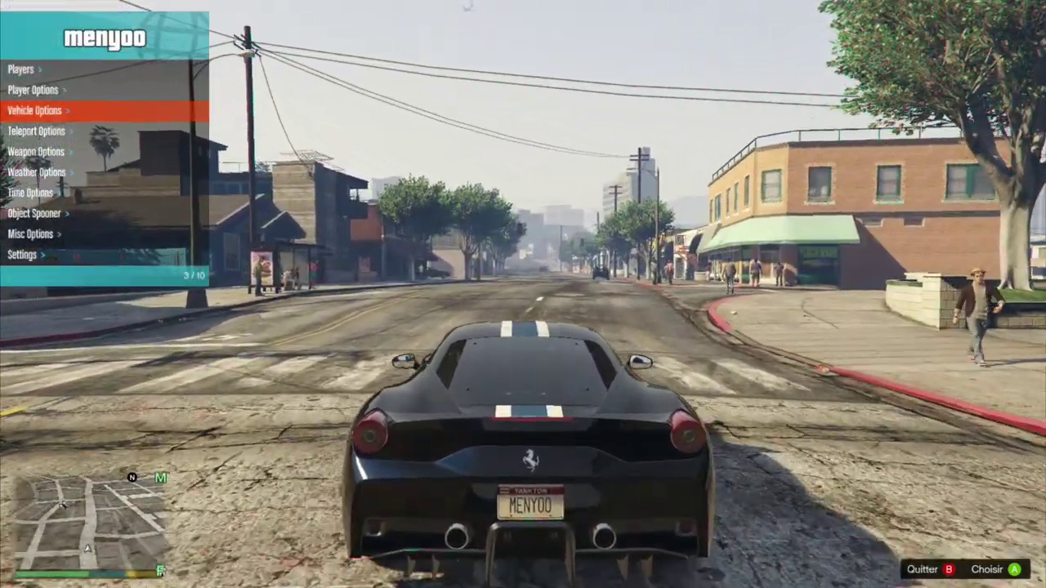
key("Return")
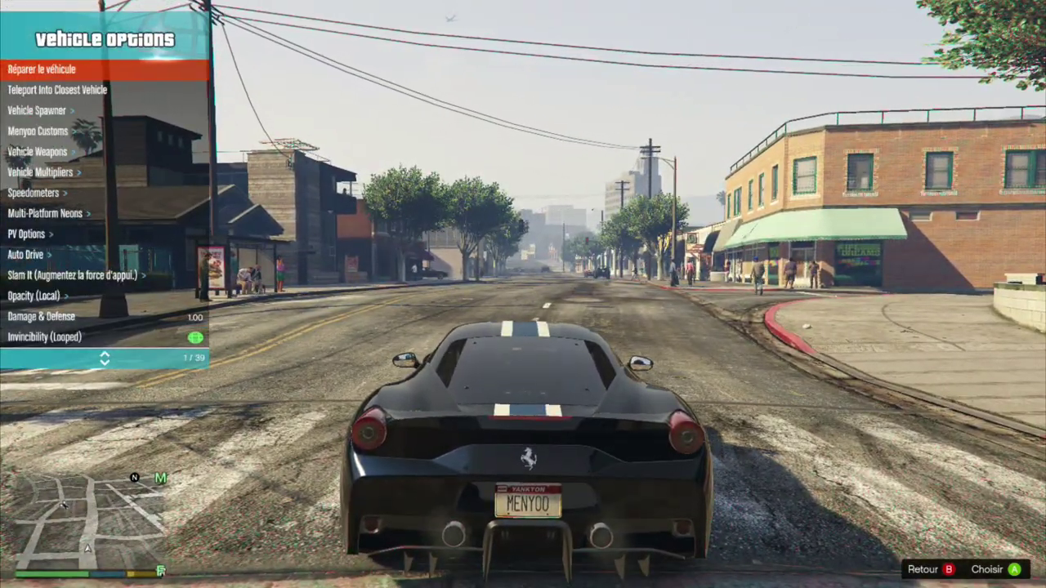
key("Return")
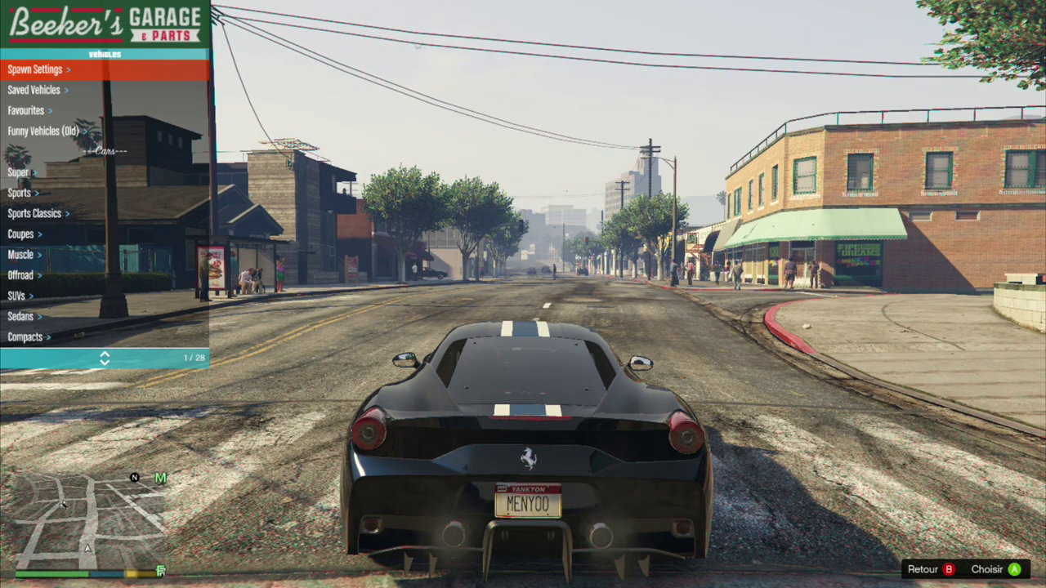
key("Up")
key("Up")
key("Down")
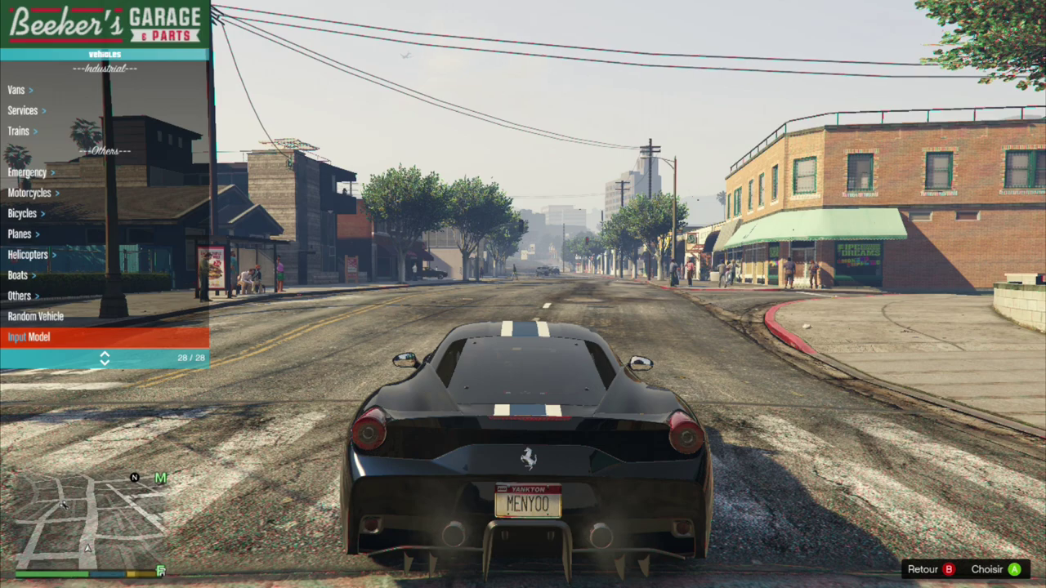
key("Return")
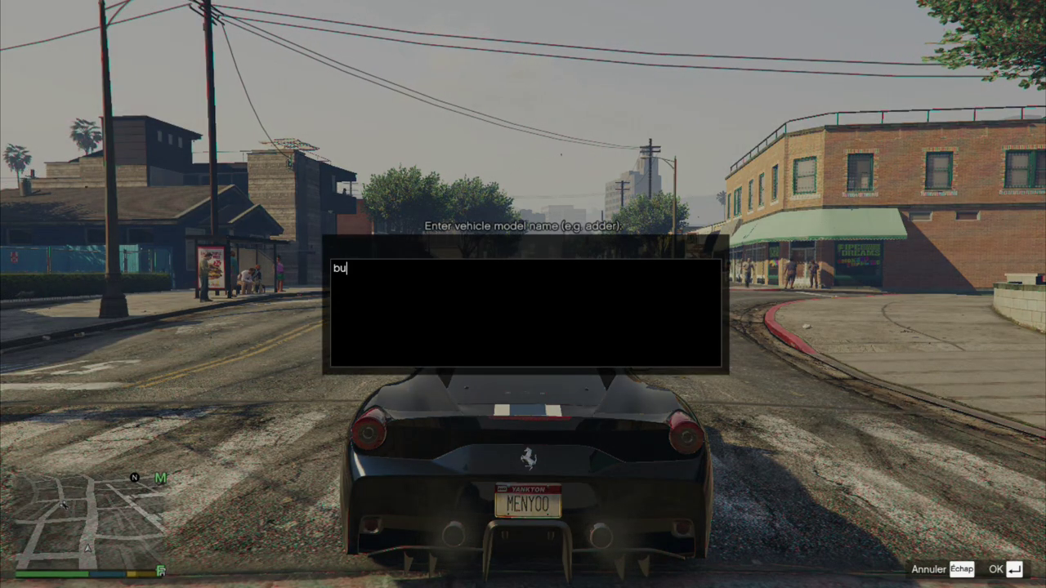
key("Return")
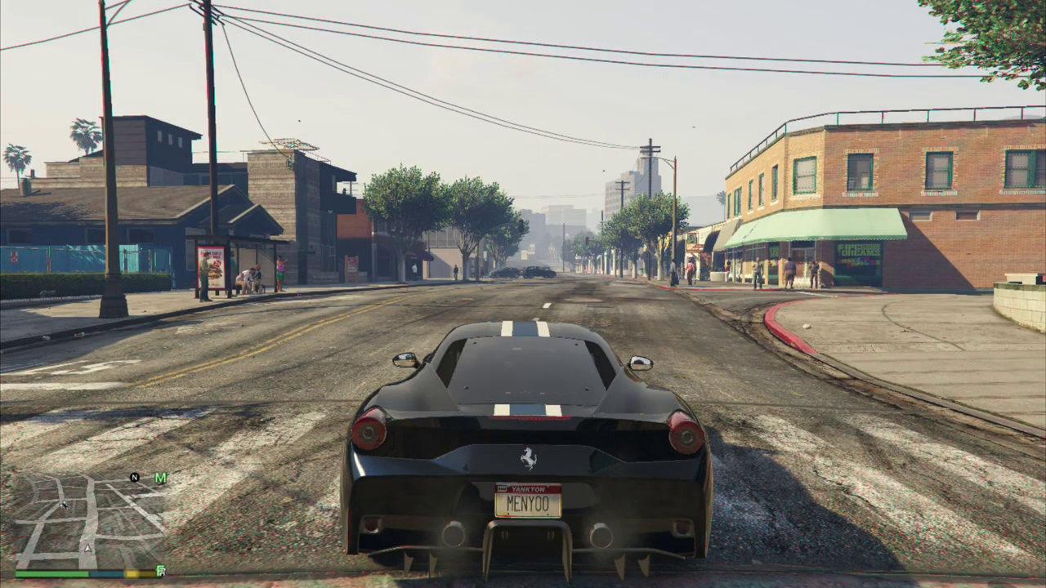
Upgrade the Bugatti with Auto Upgrade in Menyoo Customs, and close the mod menu while test-driving the car
key("BackSpace")
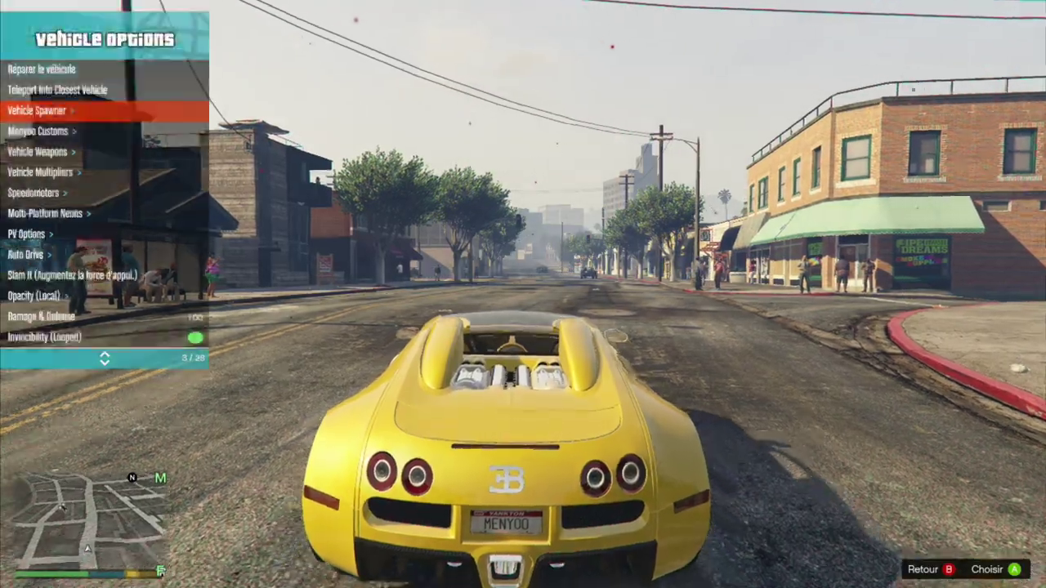
key("Down")
key("BackSpace")
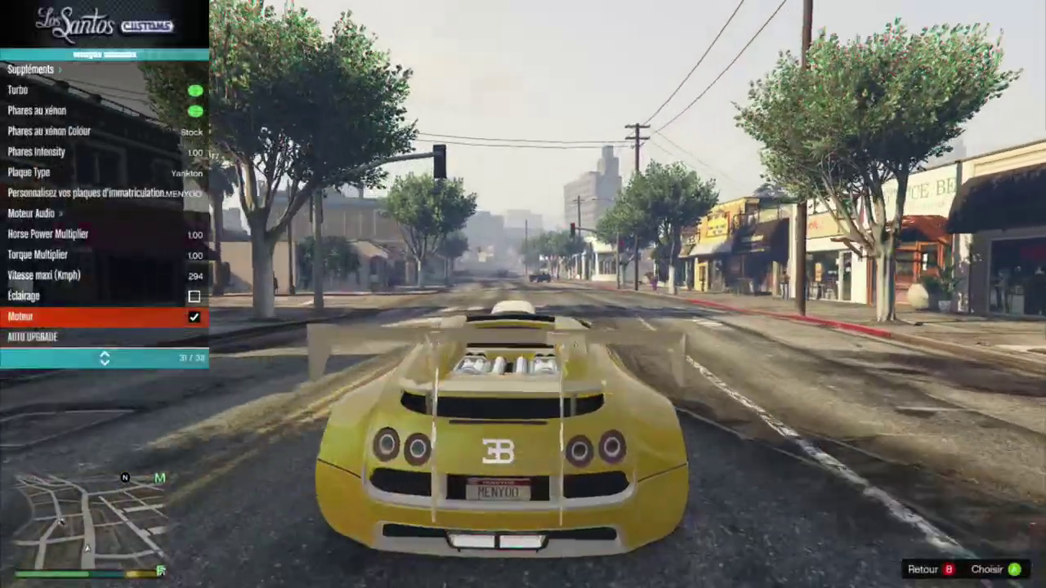
key("BackSpace")
key("BackSpace")
key("BackSpace")
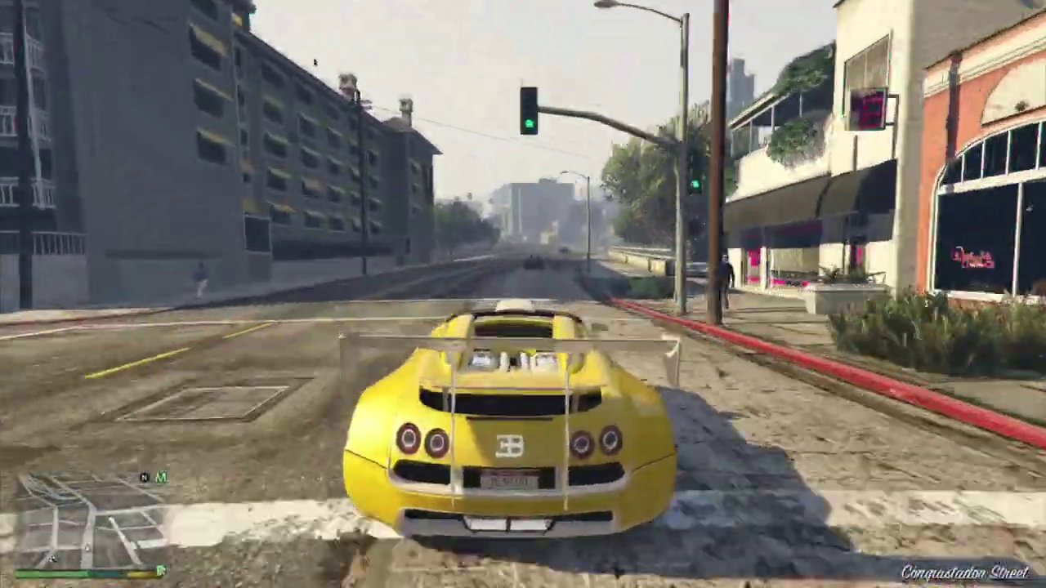
key("c")
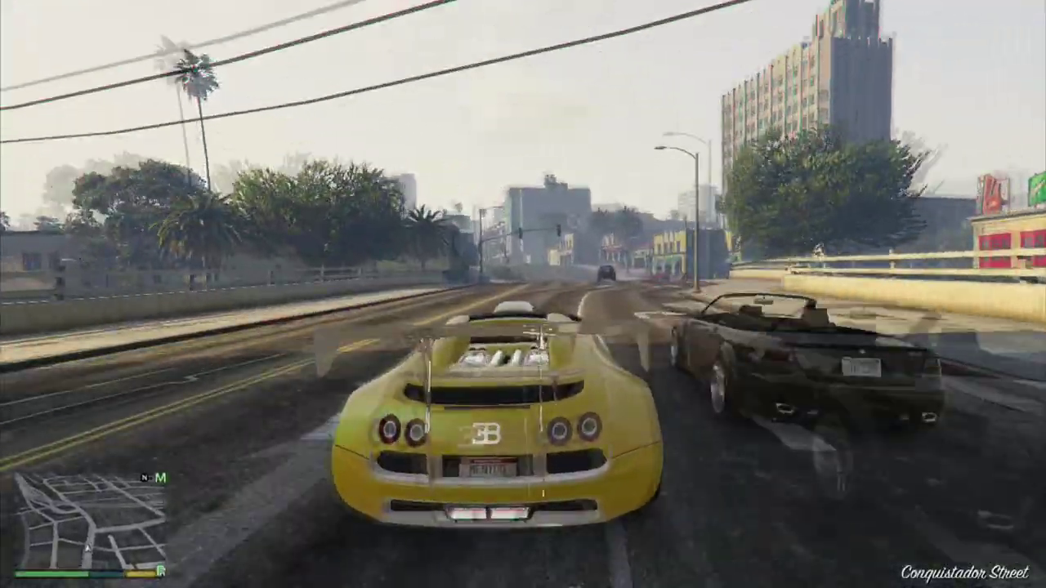